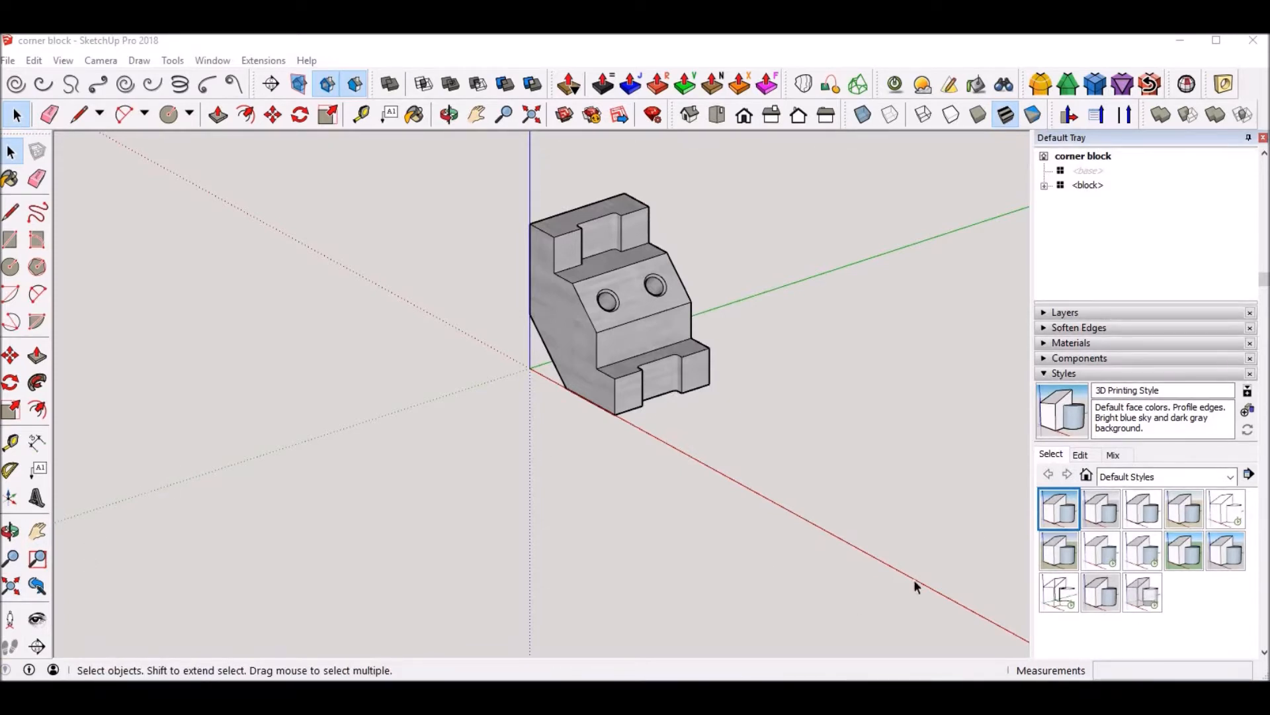
Step: Switch to Photos to examine the dimensioned views in corner block.png, and return to the SketchUp model
click(986, 639)
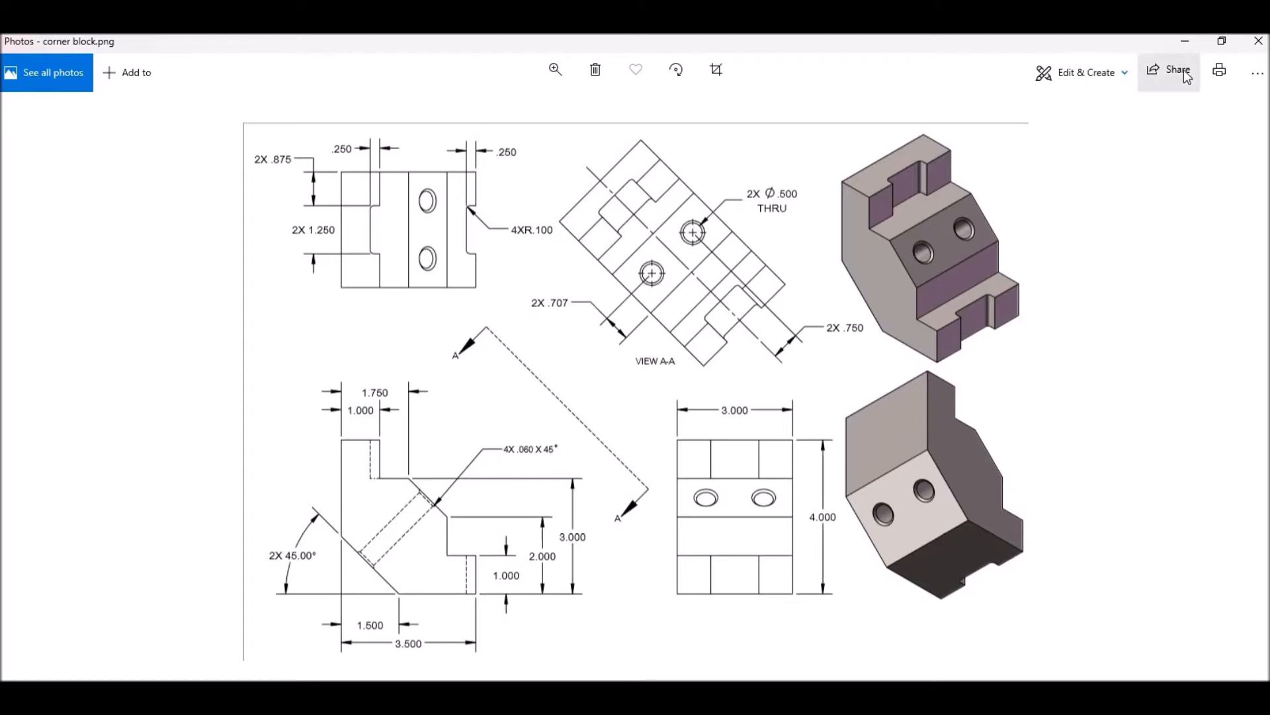
click(1185, 41)
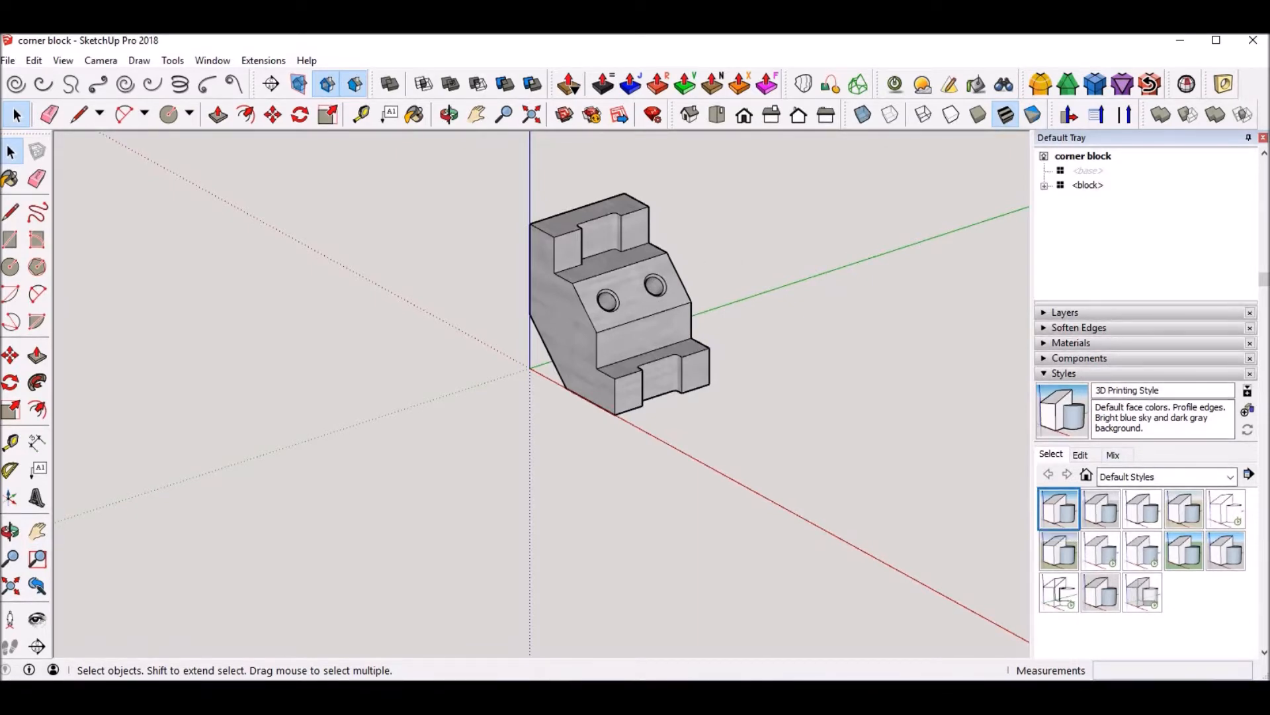
key(alt+Tab)
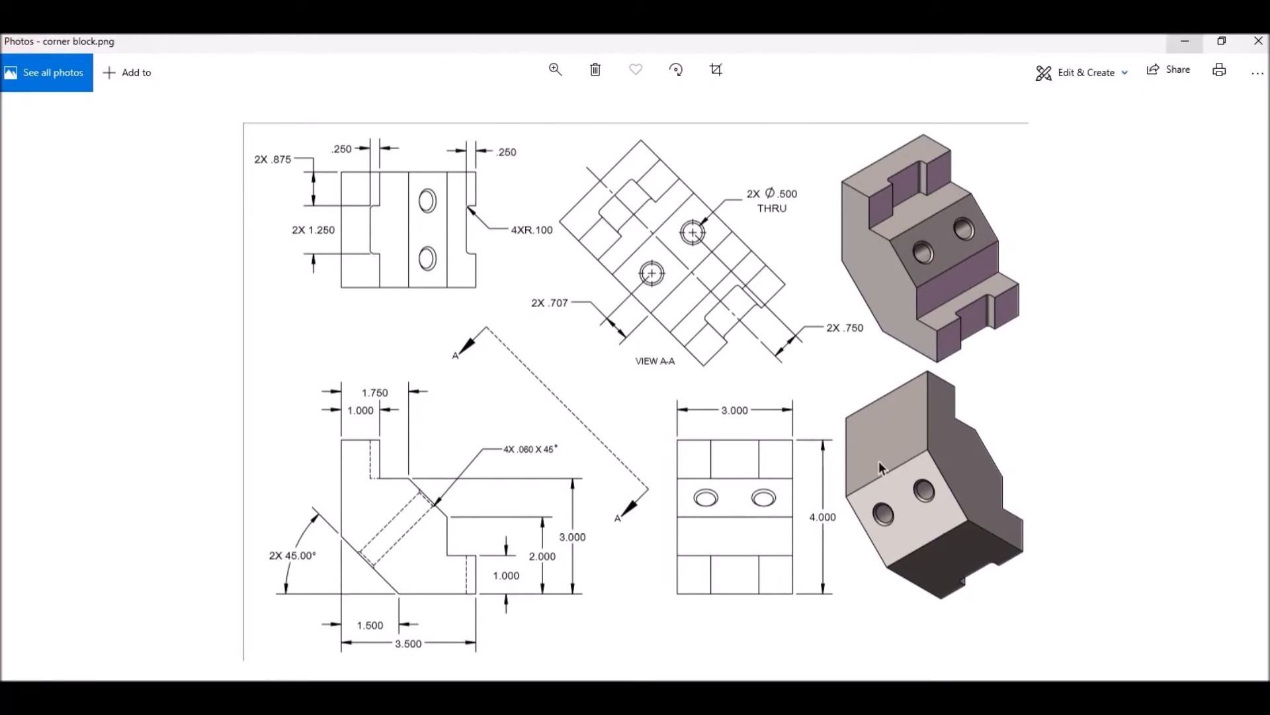
click(1184, 47)
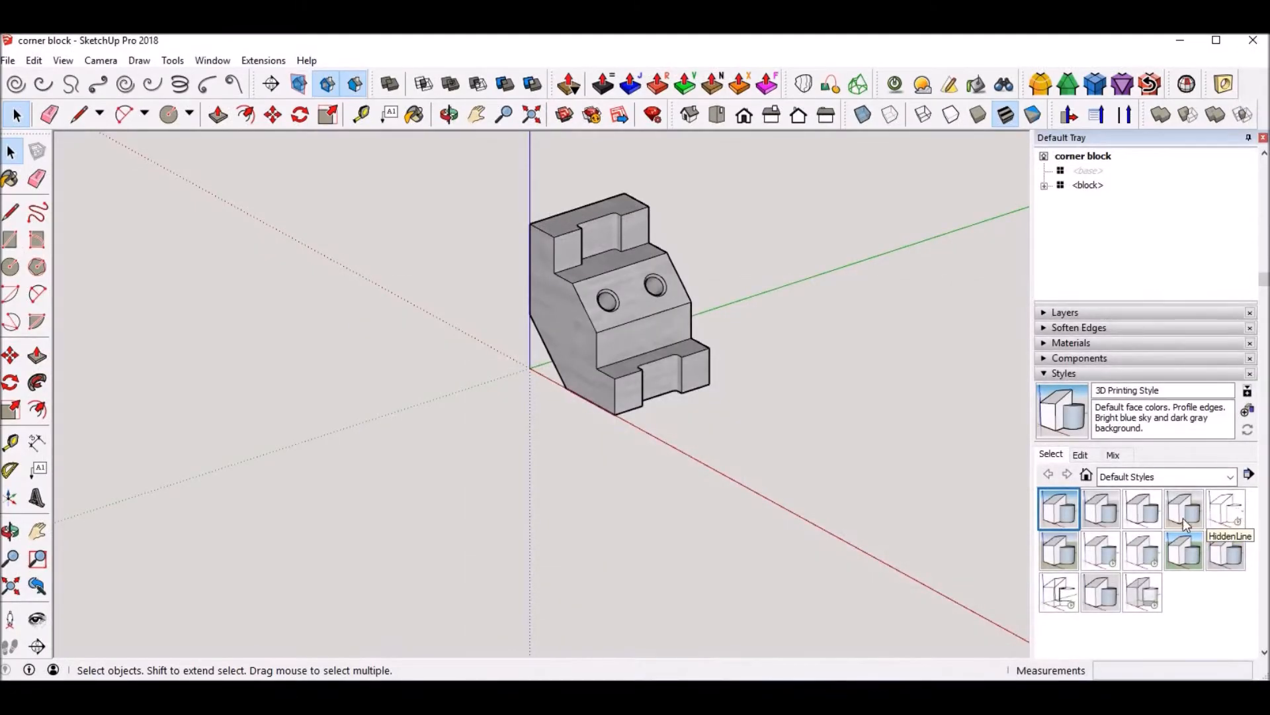
Step: Try the HiddenLine2 style on the model and switch back to 3D Printing Style
click(1237, 514)
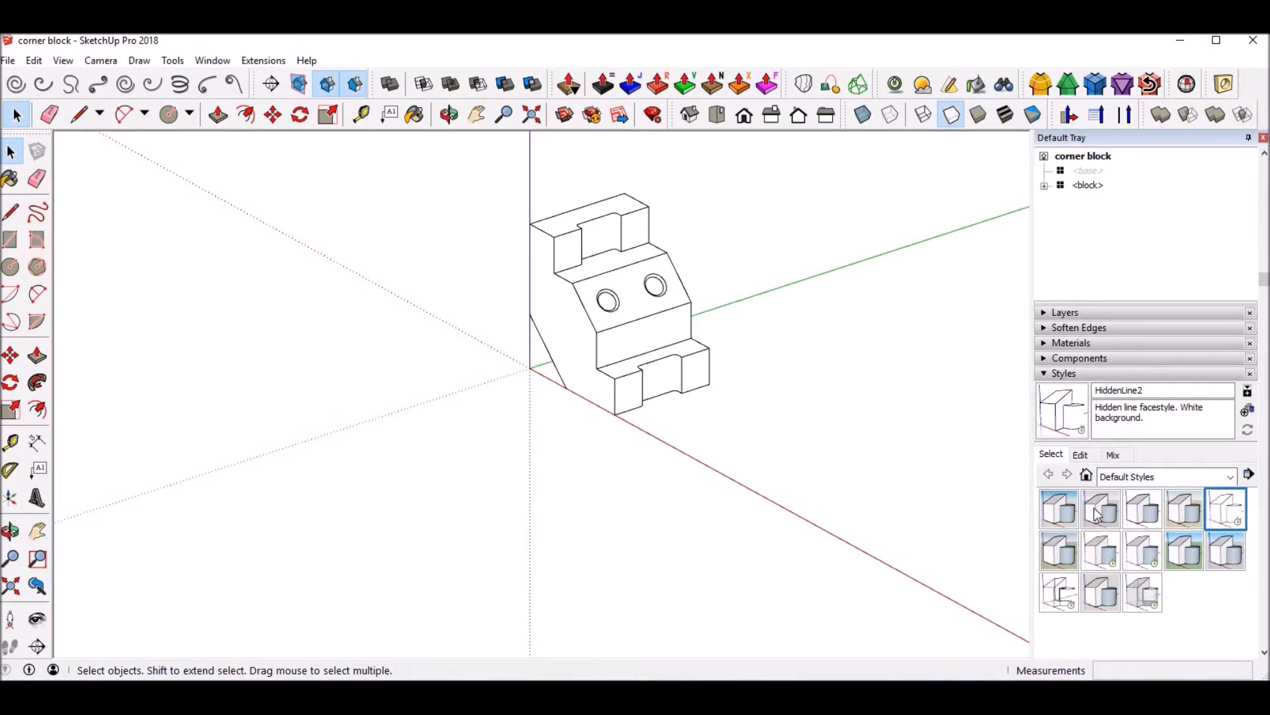
click(1060, 510)
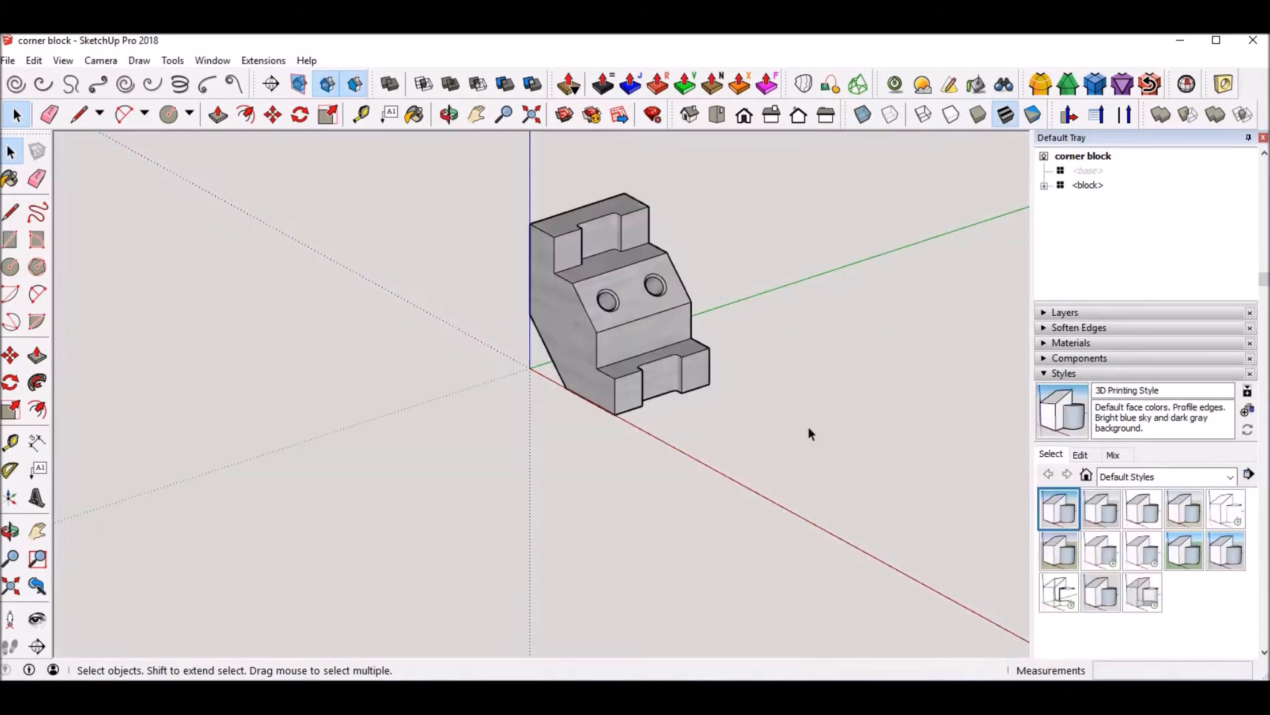
Step: Add a first scene of the corner block and name it DEFAULT
click(1044, 373)
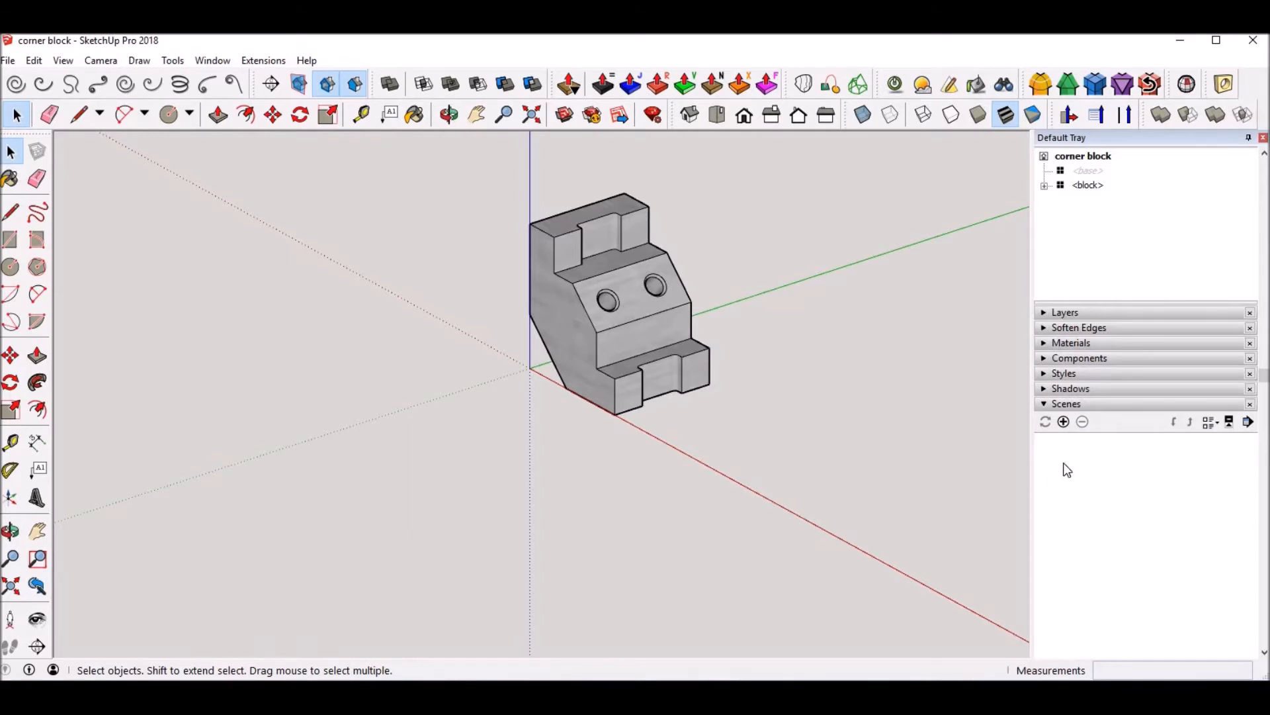
click(1063, 422)
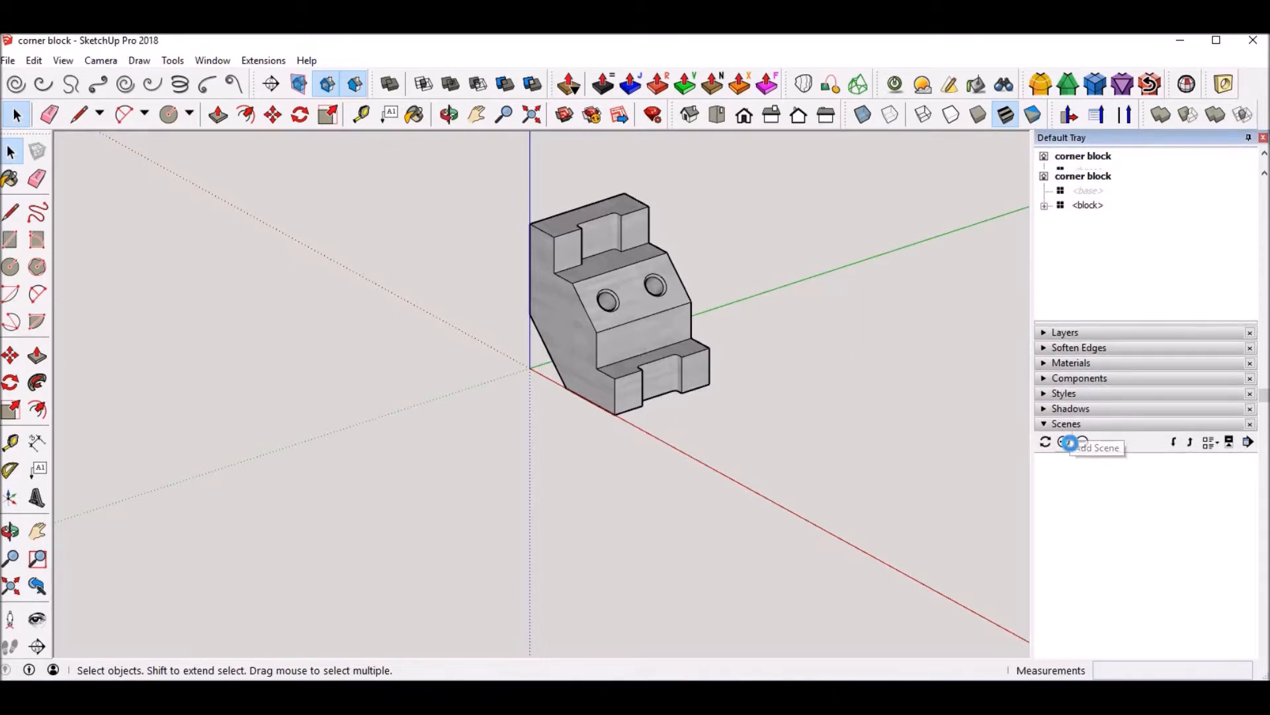
scroll(1130, 485, down, 4)
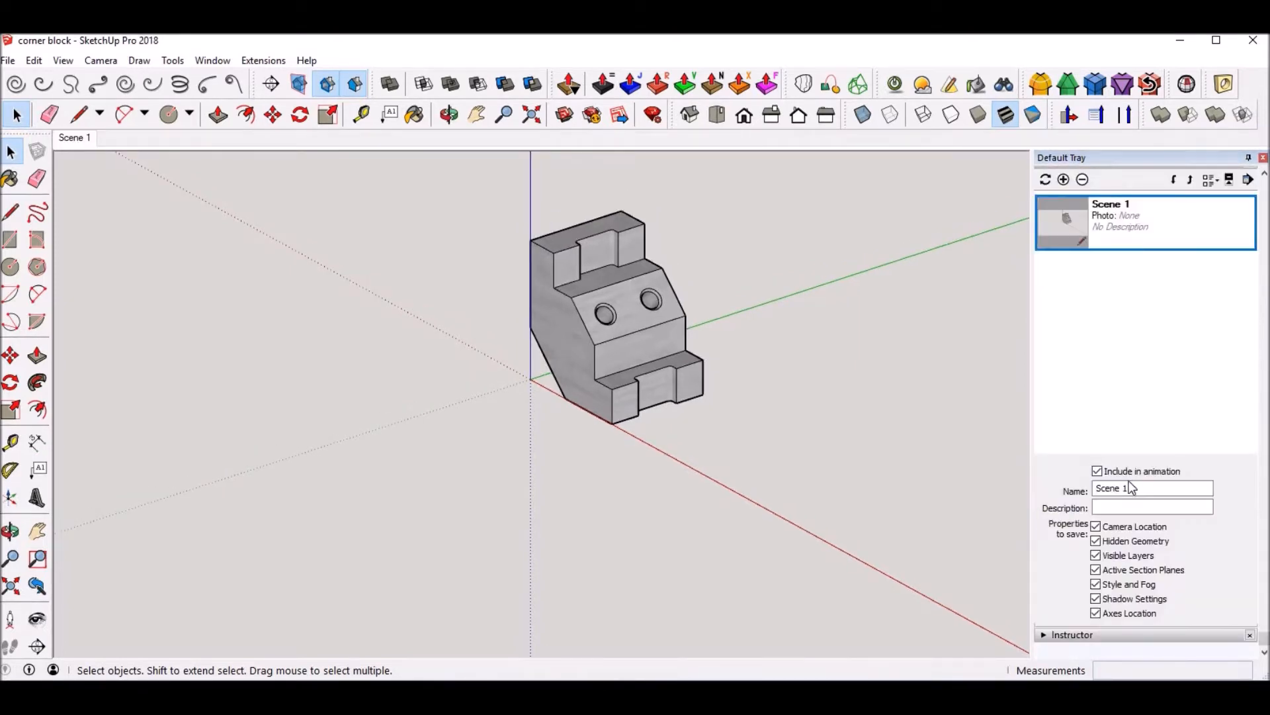
drag(1139, 488, 1073, 487)
text(DEFAULT)
key(Return)
Step: Update the DEFAULT scene with a close-up view in which the block fills the drawing area
scroll(557, 296, up, 5)
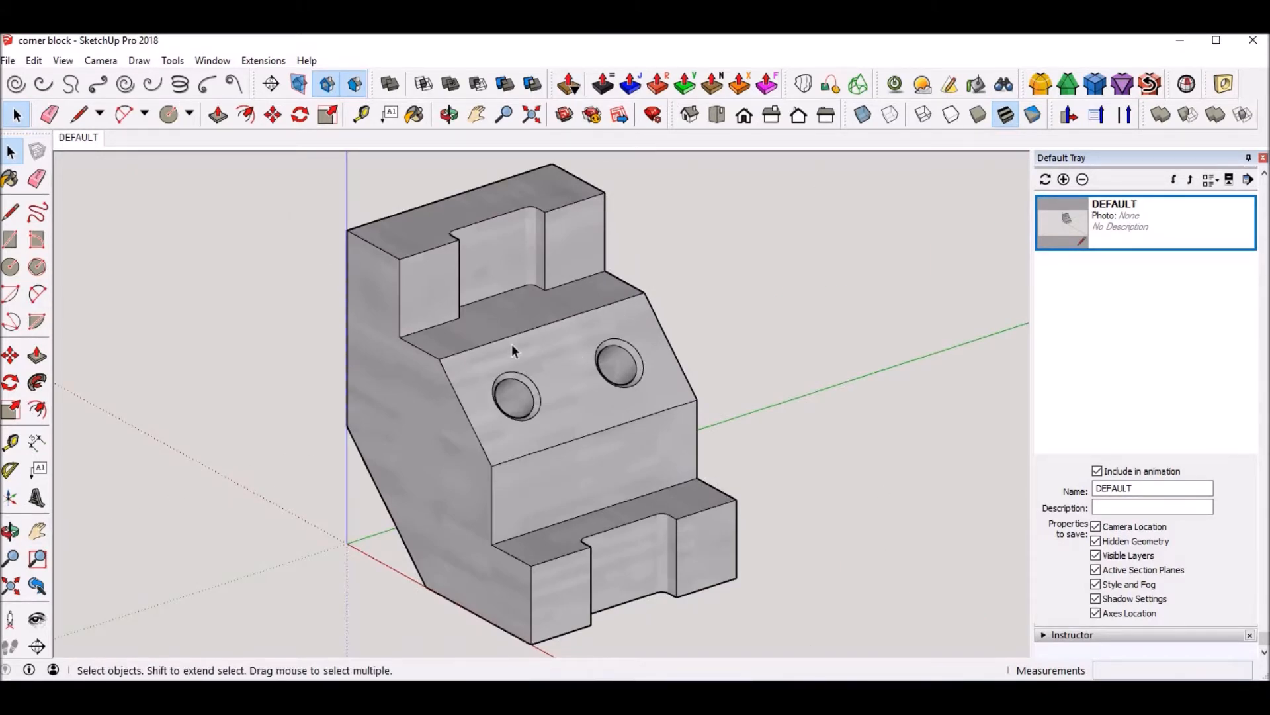
shift+middle_drag(653, 352, 234, 342)
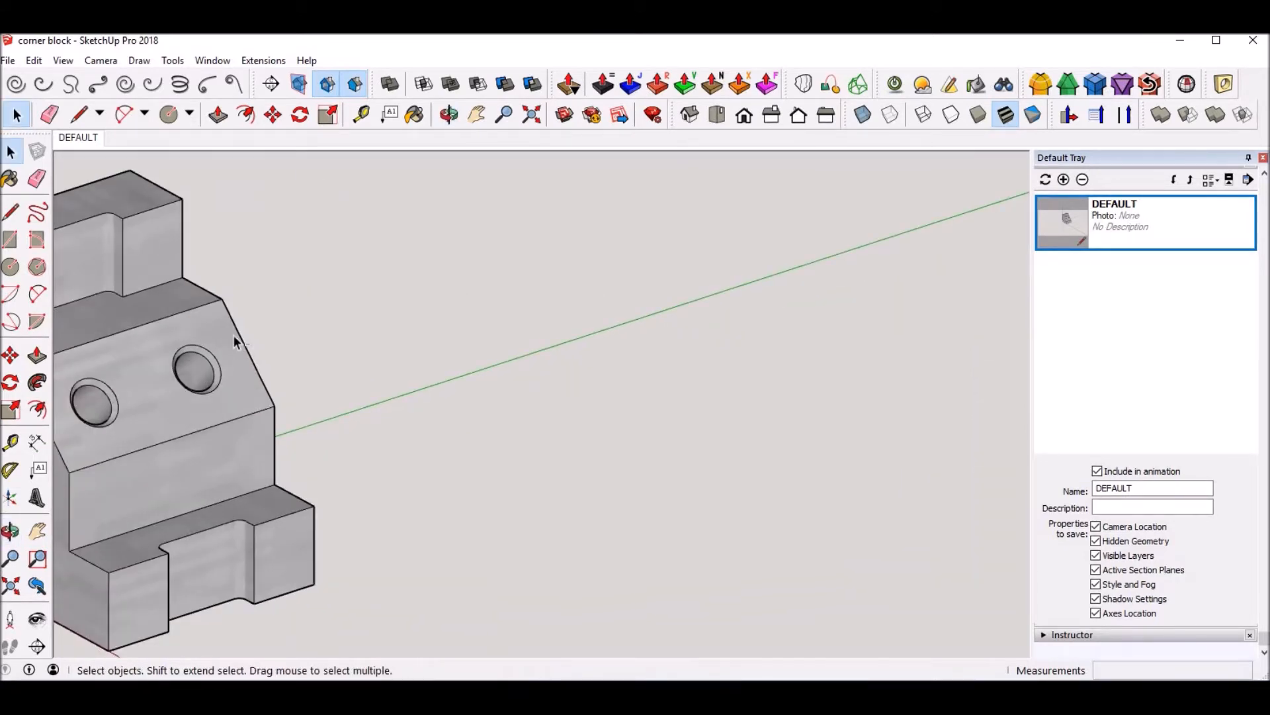
key(shift+z)
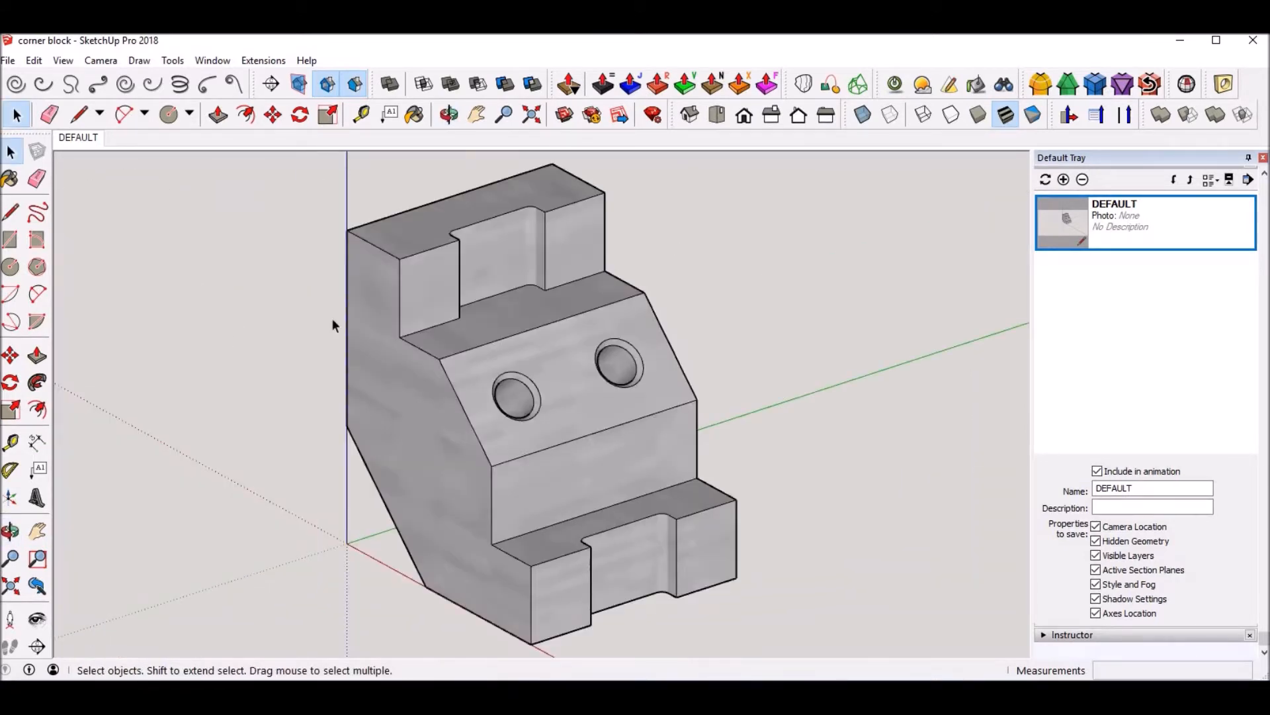
right_click(74, 142)
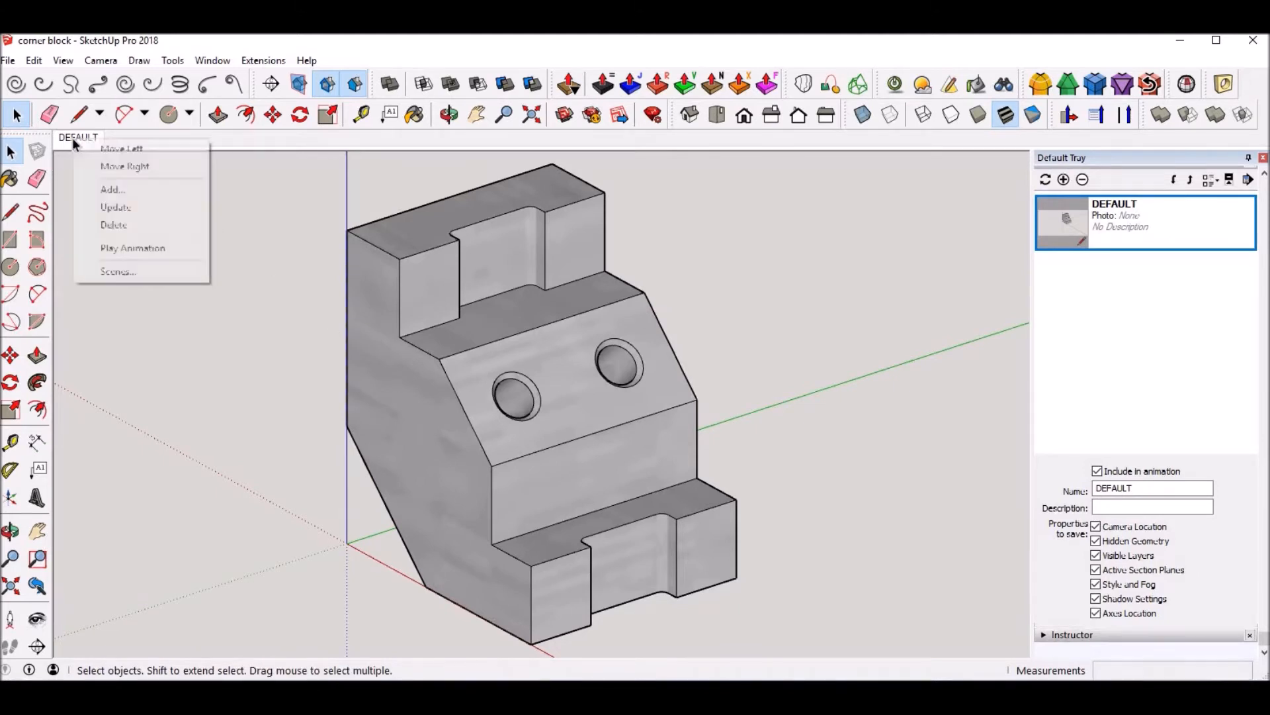
click(116, 207)
click(736, 393)
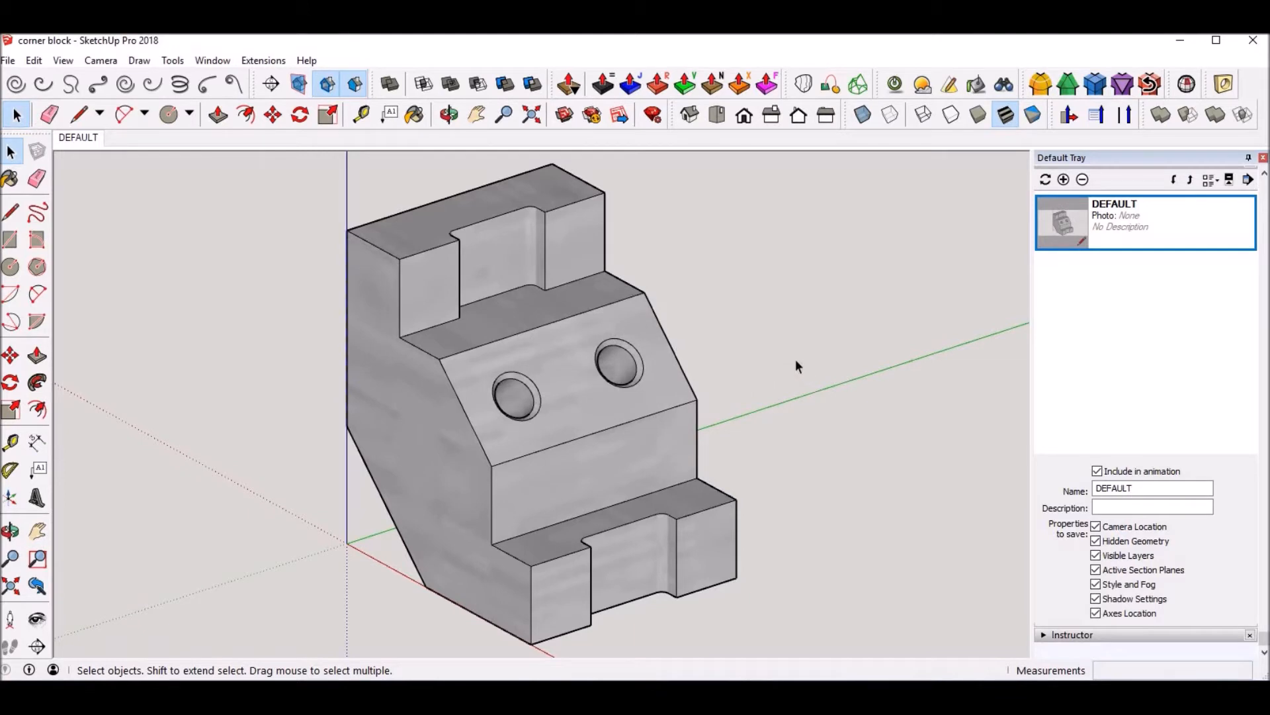
Step: Add six more scenes after DEFAULT, all with the same close-up view of the block
click(1064, 180)
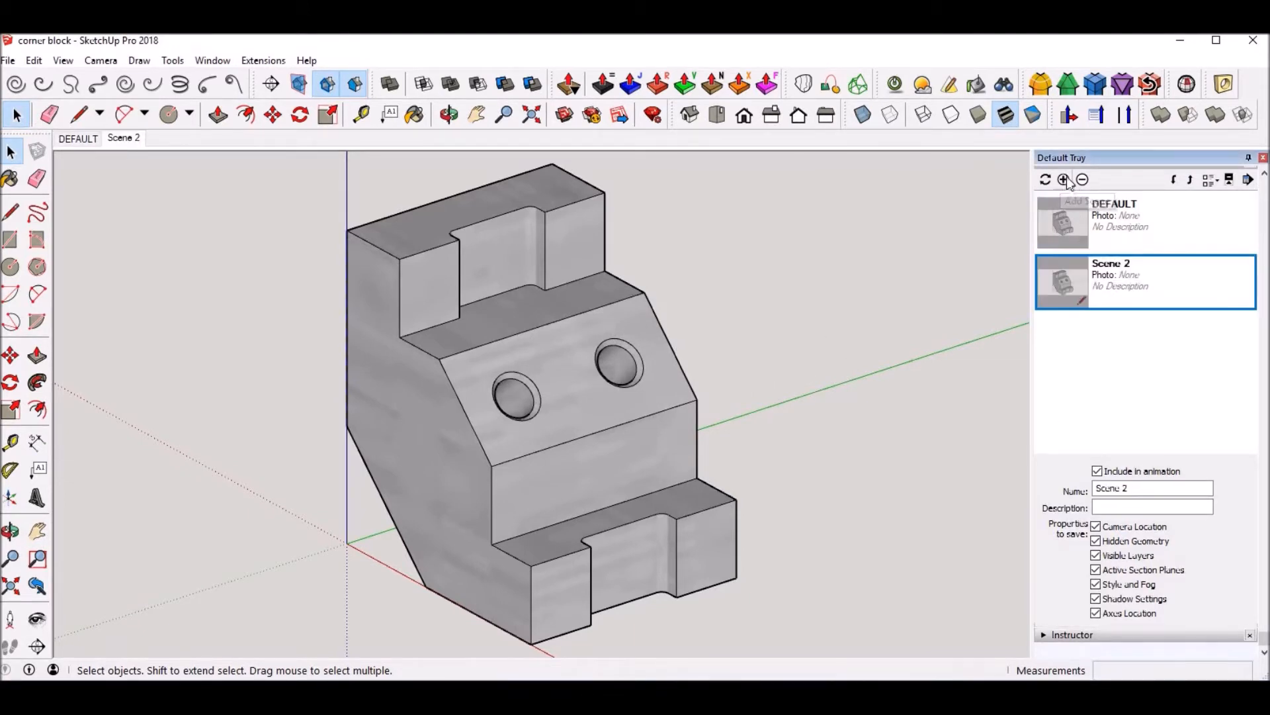
click(1064, 179)
click(1064, 179)
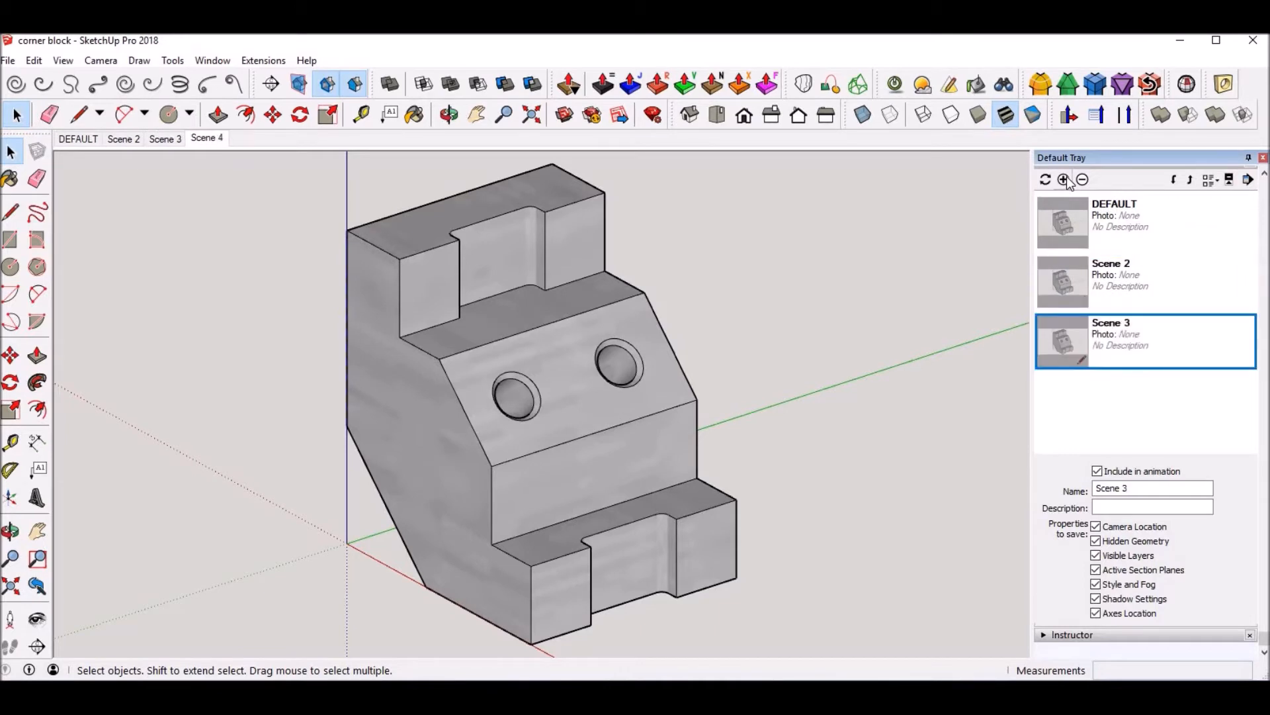
click(1064, 180)
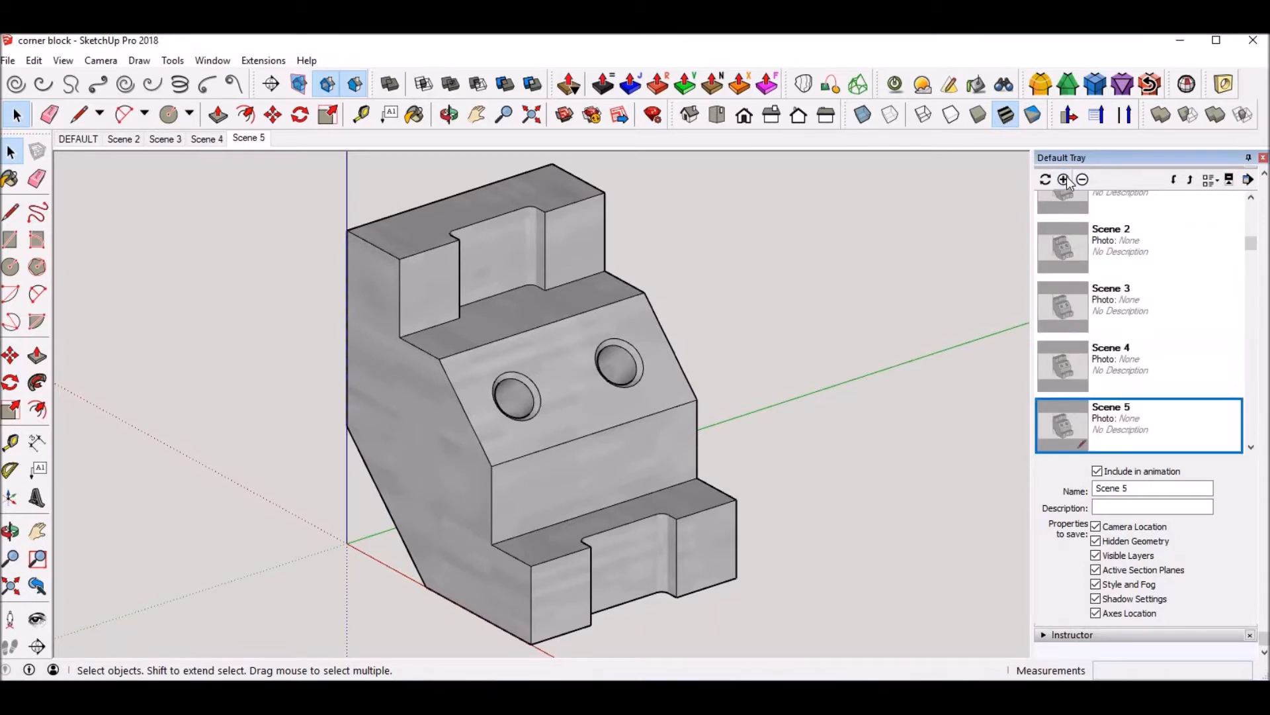
click(1064, 179)
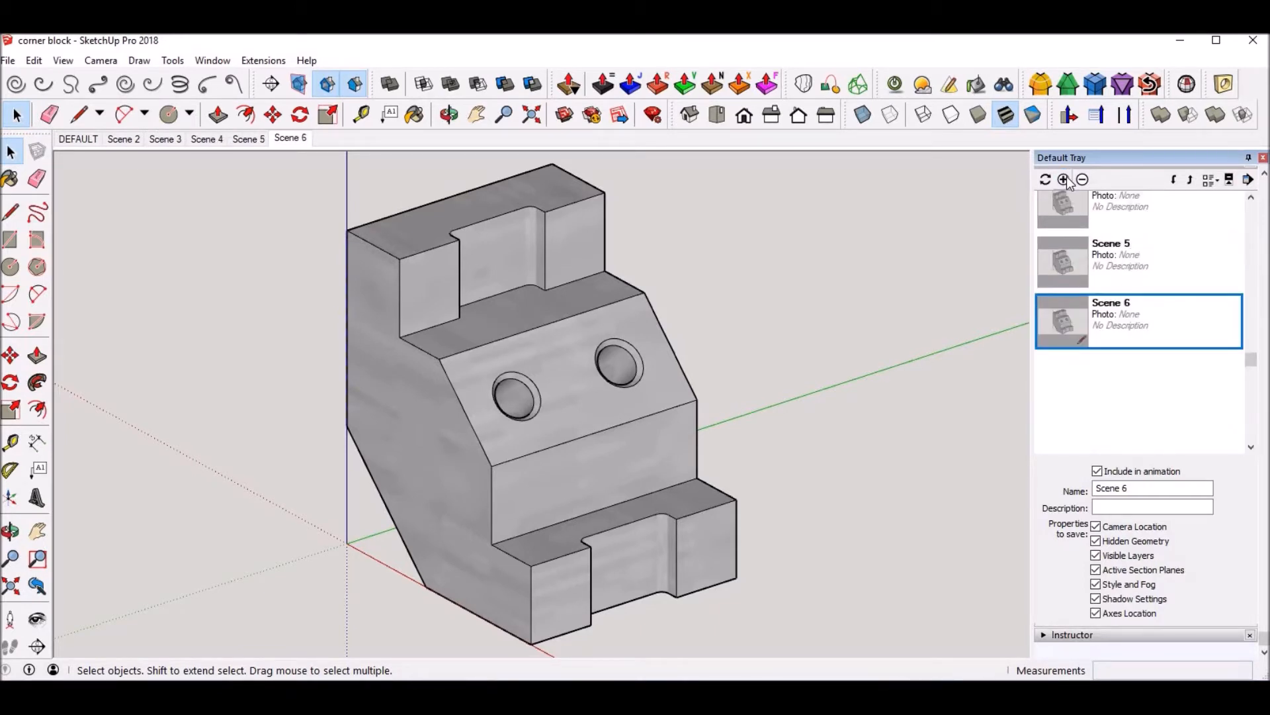
click(1064, 180)
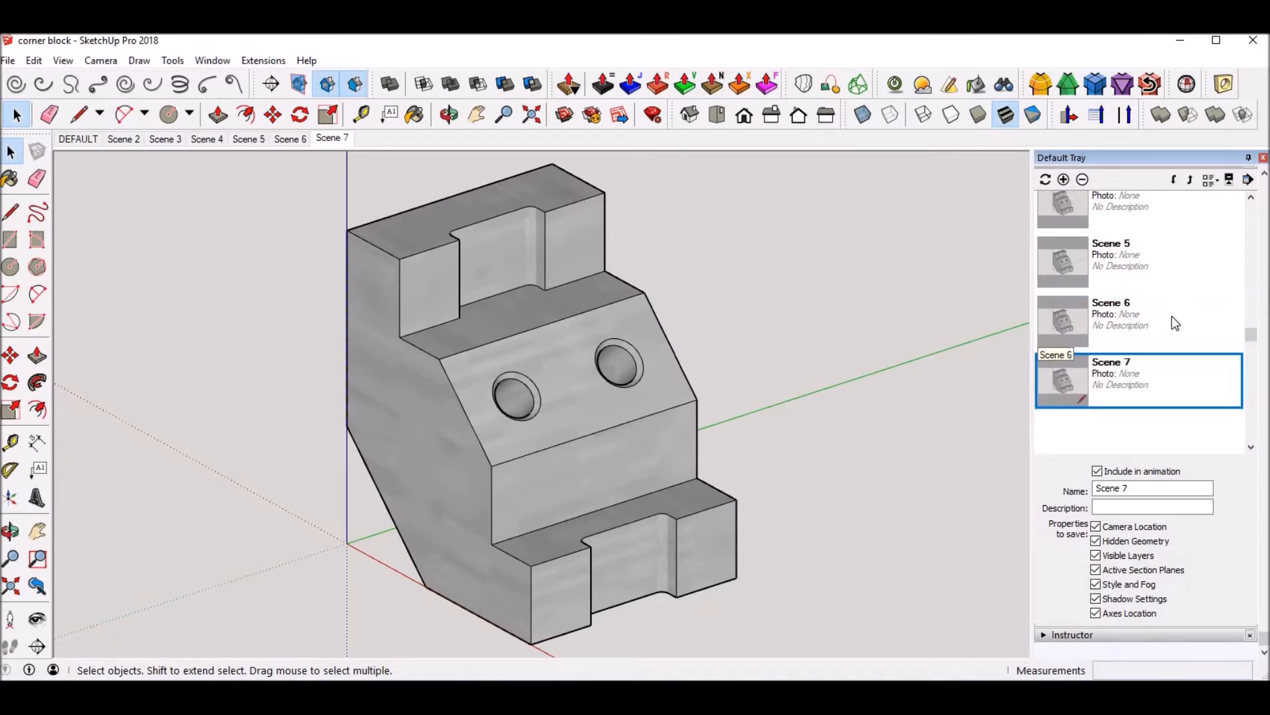
Step: Rename the six added scenes TOP, FRONT, RIGHT, SECTION, ISO and VIEW A, in that order
scroll(1114, 307, up, 10)
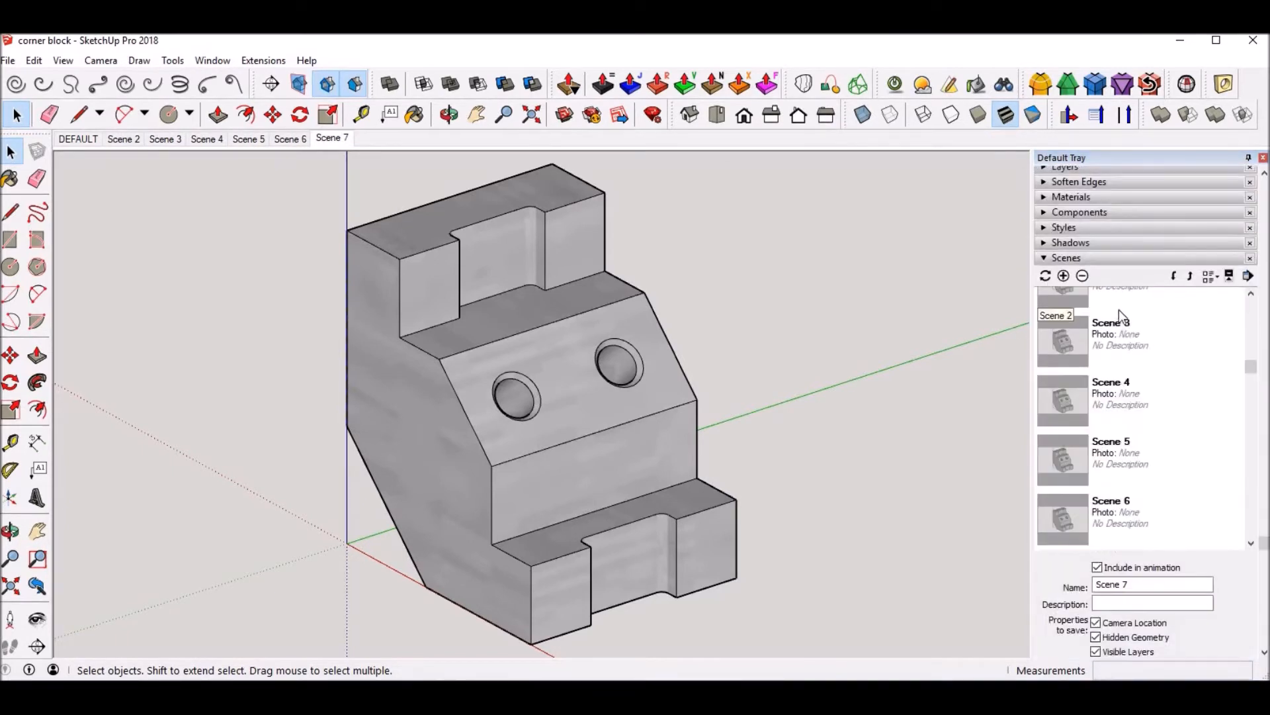
scroll(1230, 469, down, 5)
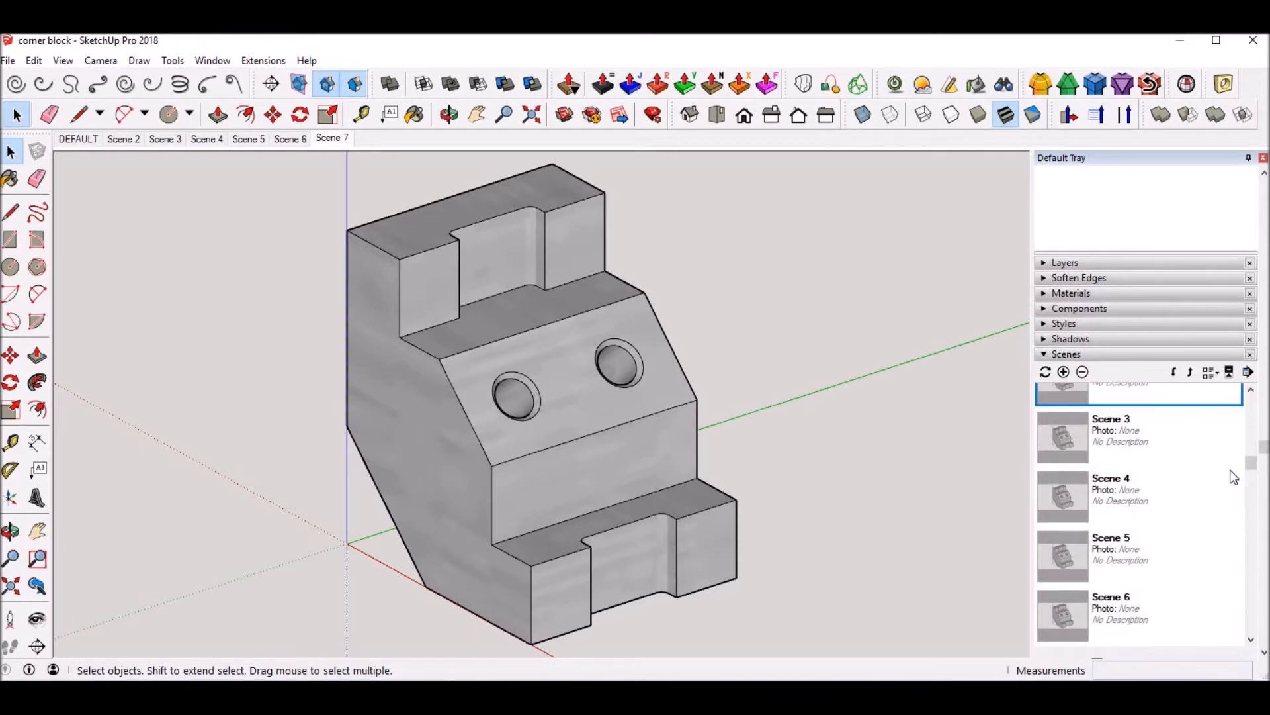
scroll(1202, 486, down, 3)
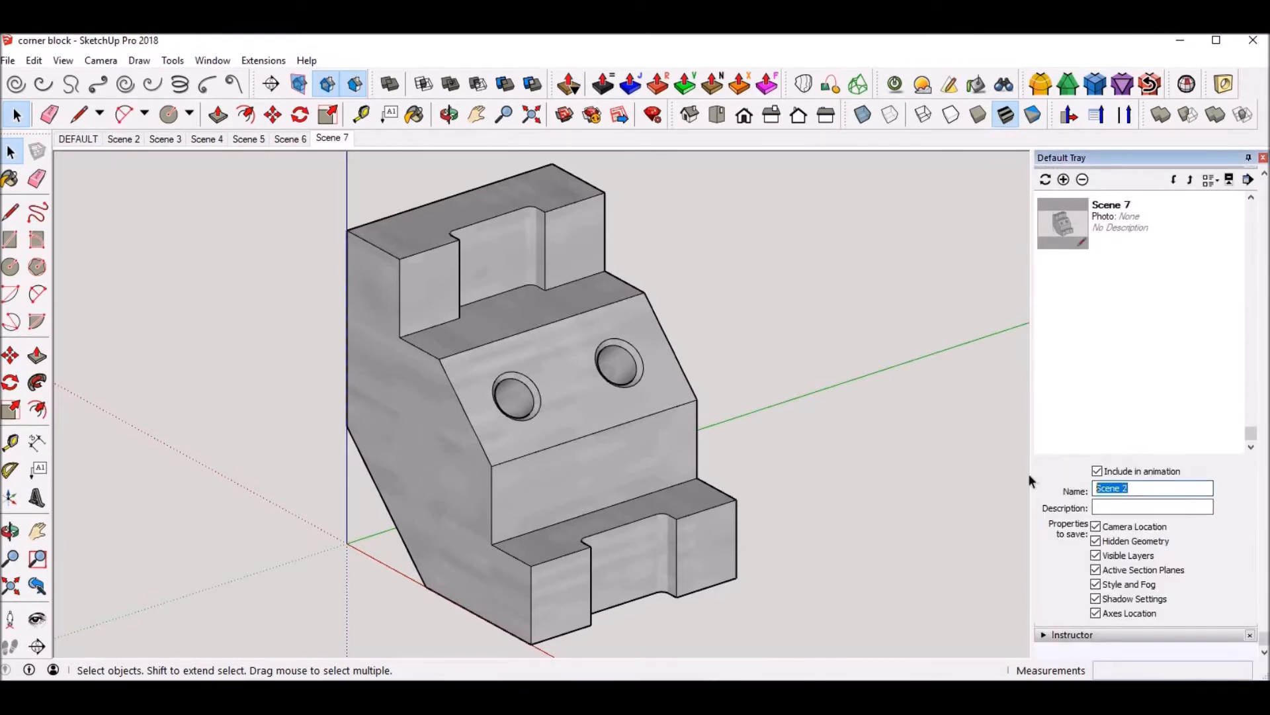
text(TOP)
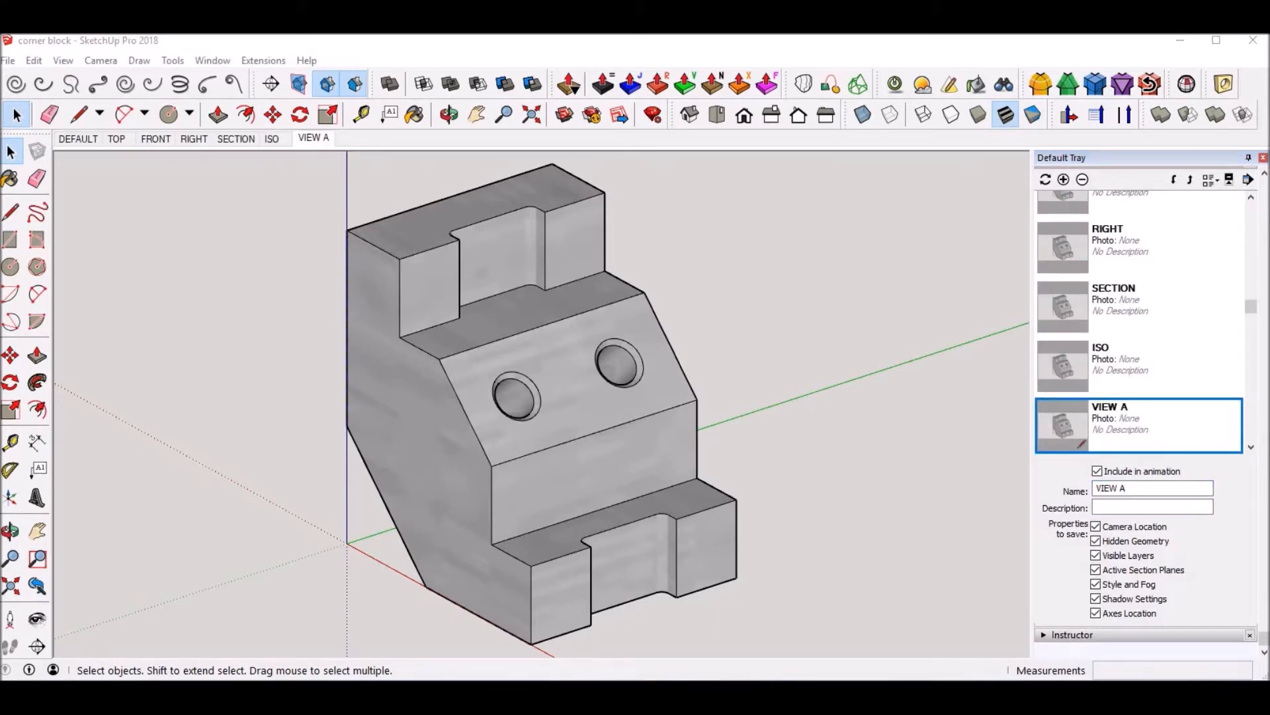
scroll(1161, 407, up, 2)
scroll(1161, 408, up, 3)
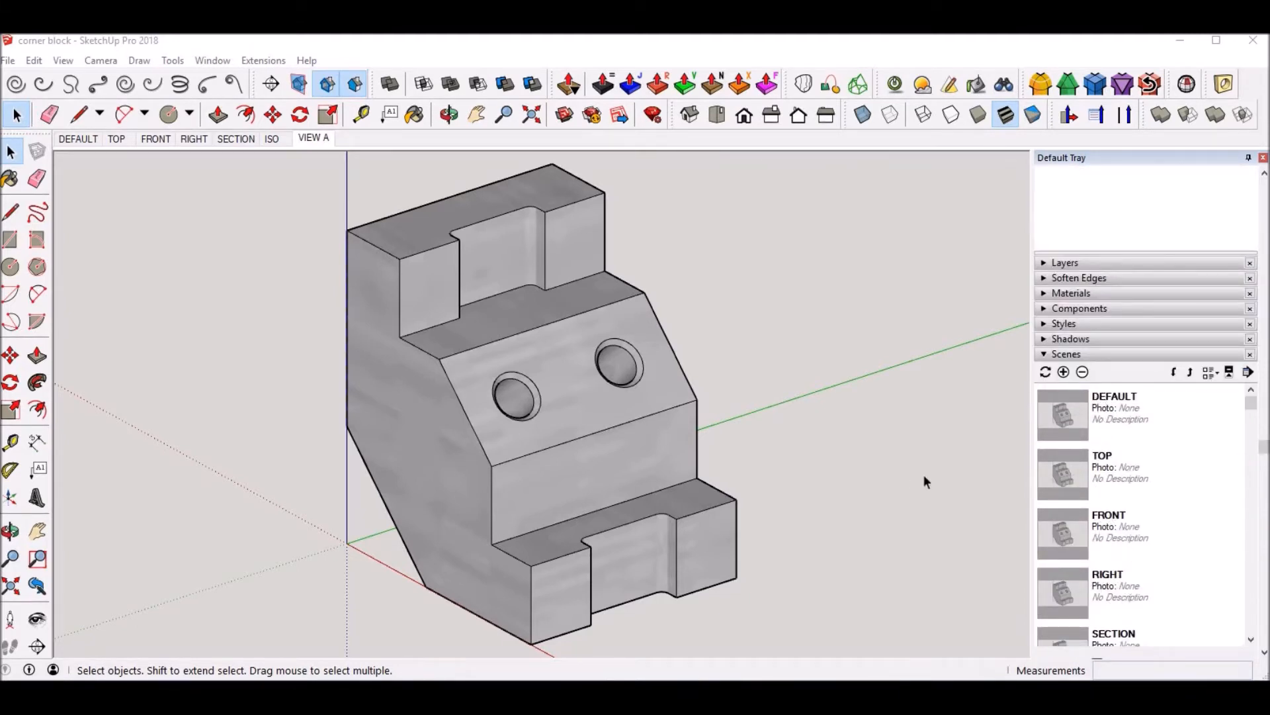
Step: Check the TOP, FRONT, RIGHT, SECTION, ISO and VIEW A scenes one after another
click(119, 140)
click(173, 141)
click(202, 141)
click(245, 142)
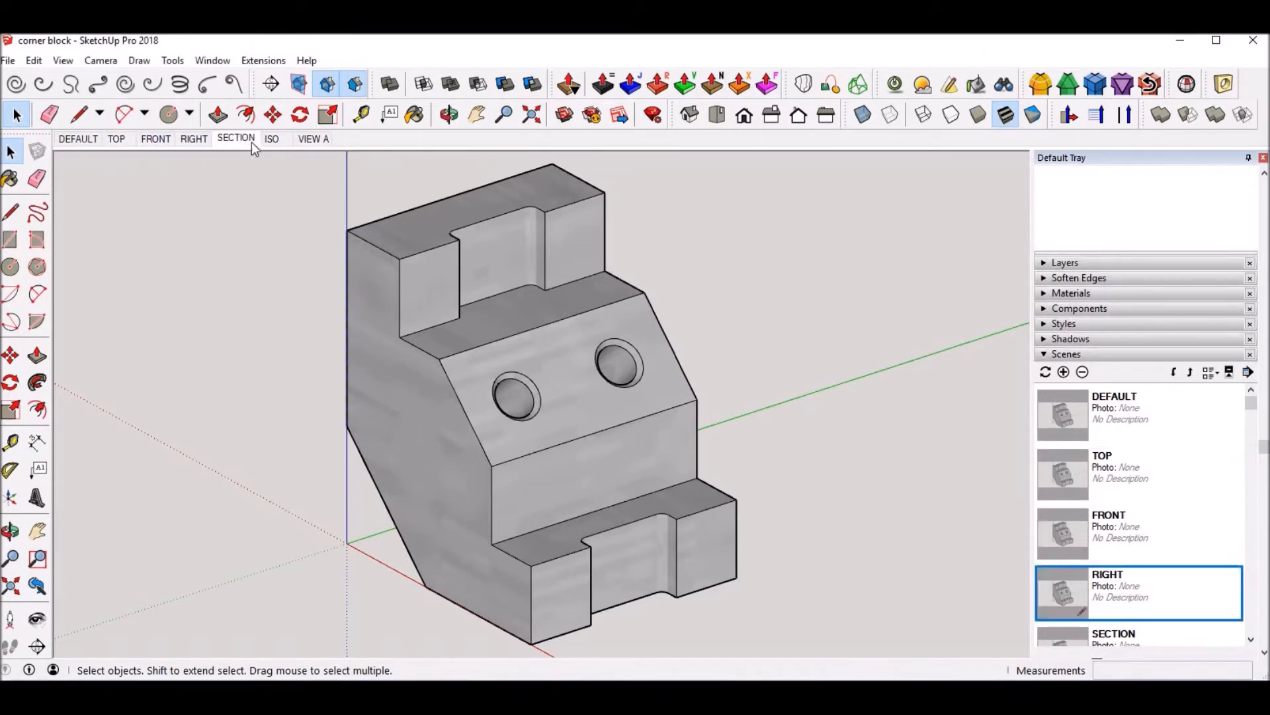
click(270, 141)
click(313, 140)
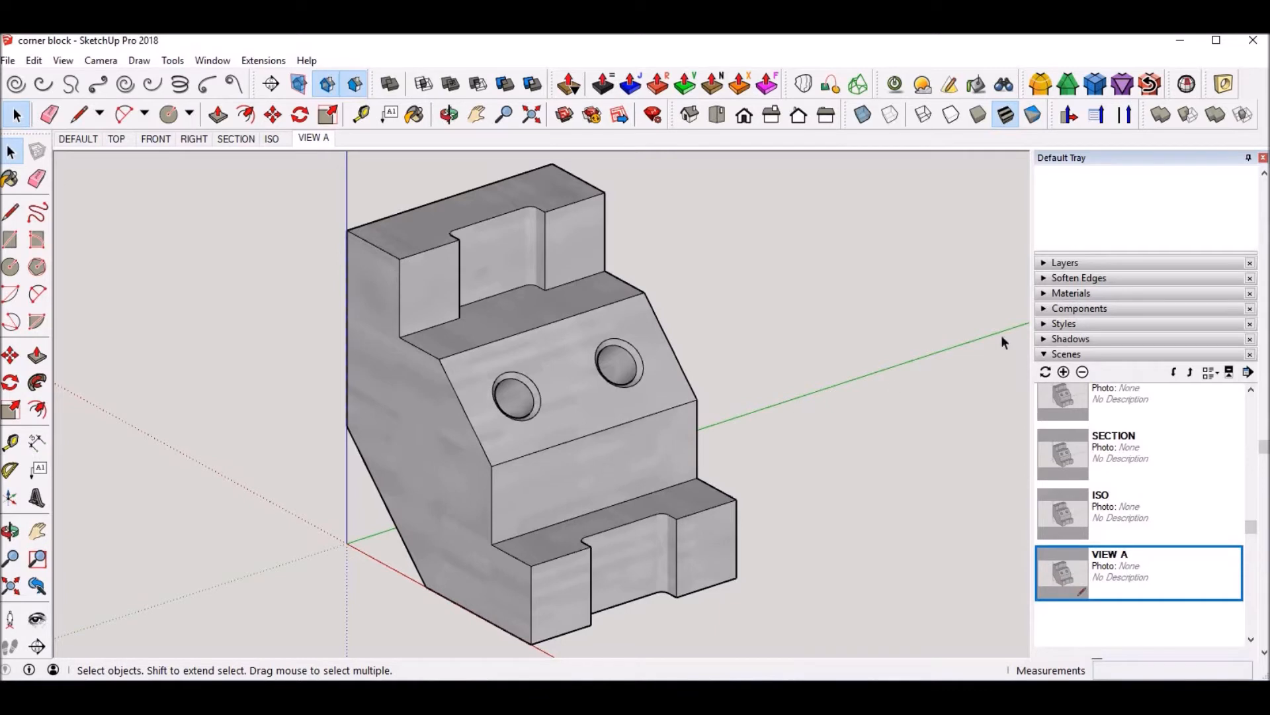
Step: Unhide the base component to view it together with the block, and hide it again
scroll(1145, 224, up, 3)
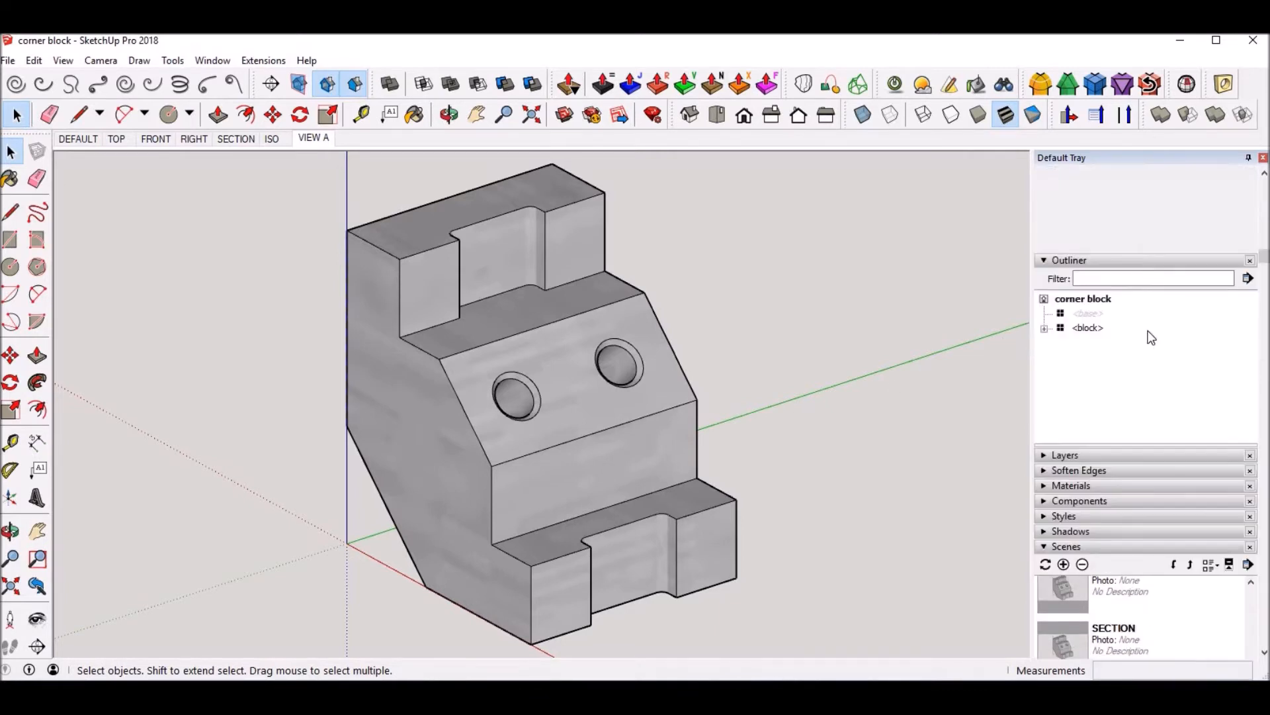
click(1085, 312)
right_click(1085, 313)
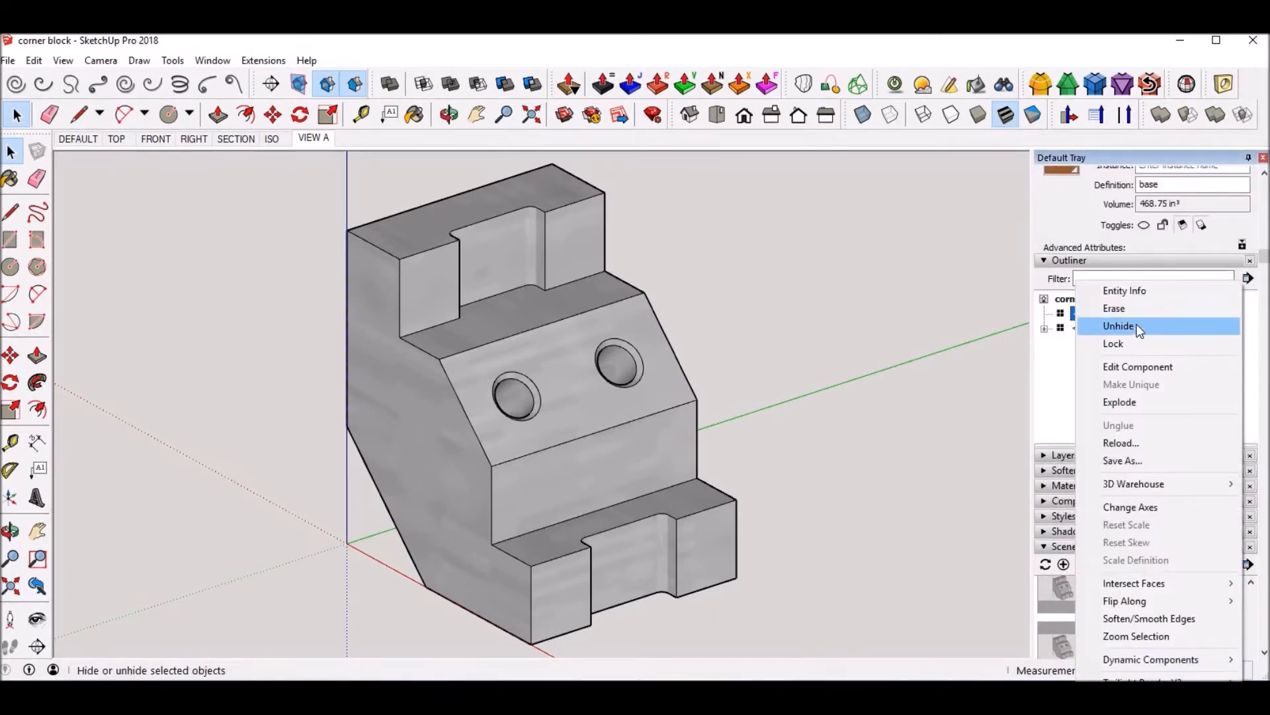
click(1108, 323)
scroll(369, 344, down, 5)
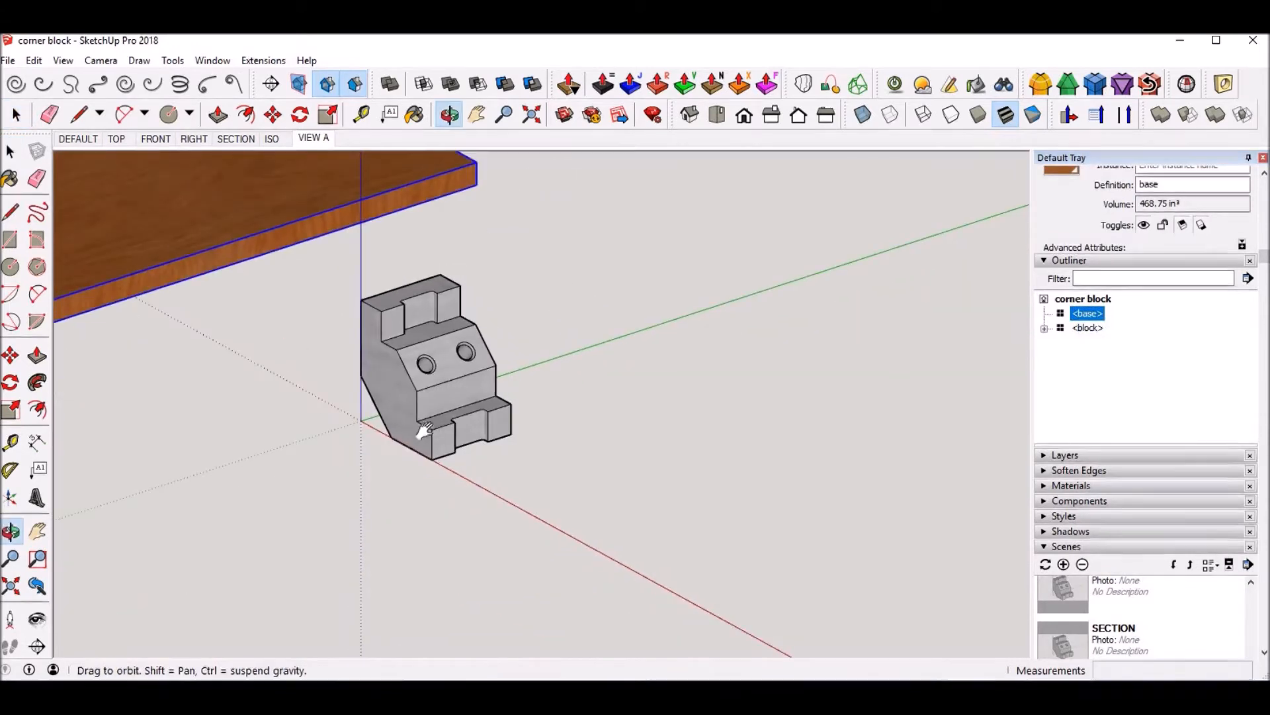
shift+middle_drag(399, 413, 565, 509)
scroll(417, 399, down, 3)
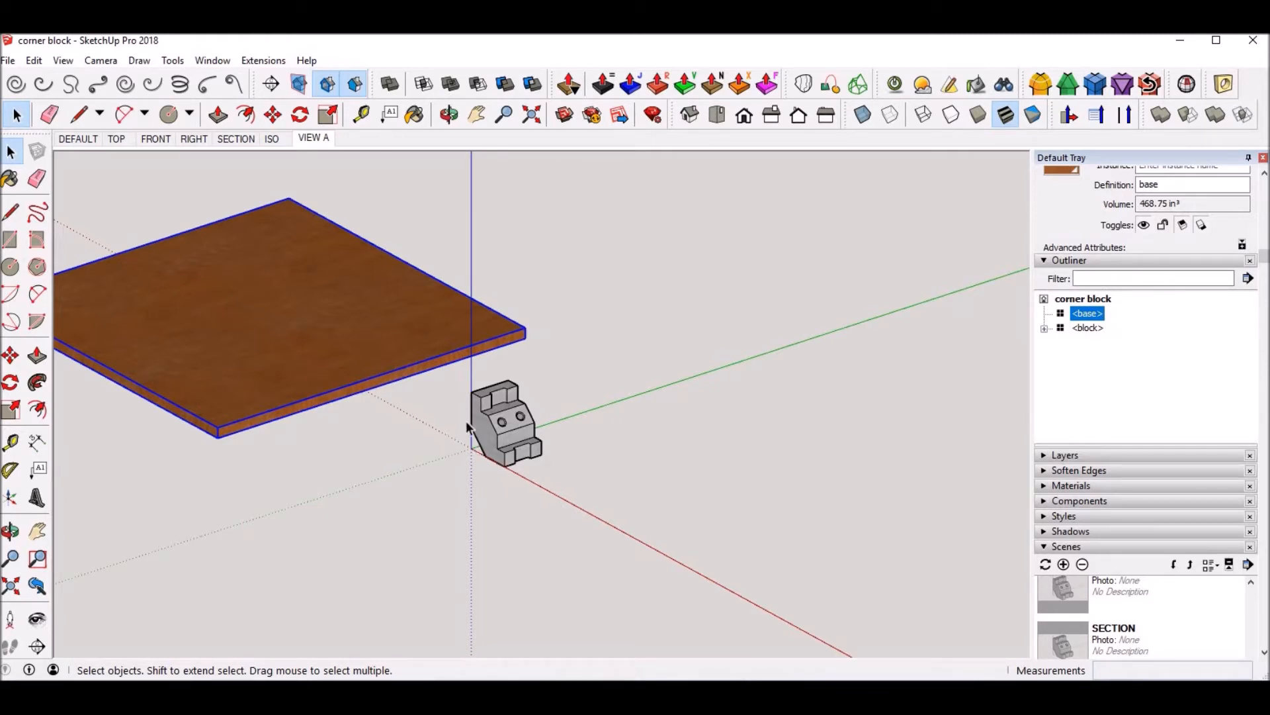
right_click(1087, 321)
click(1119, 326)
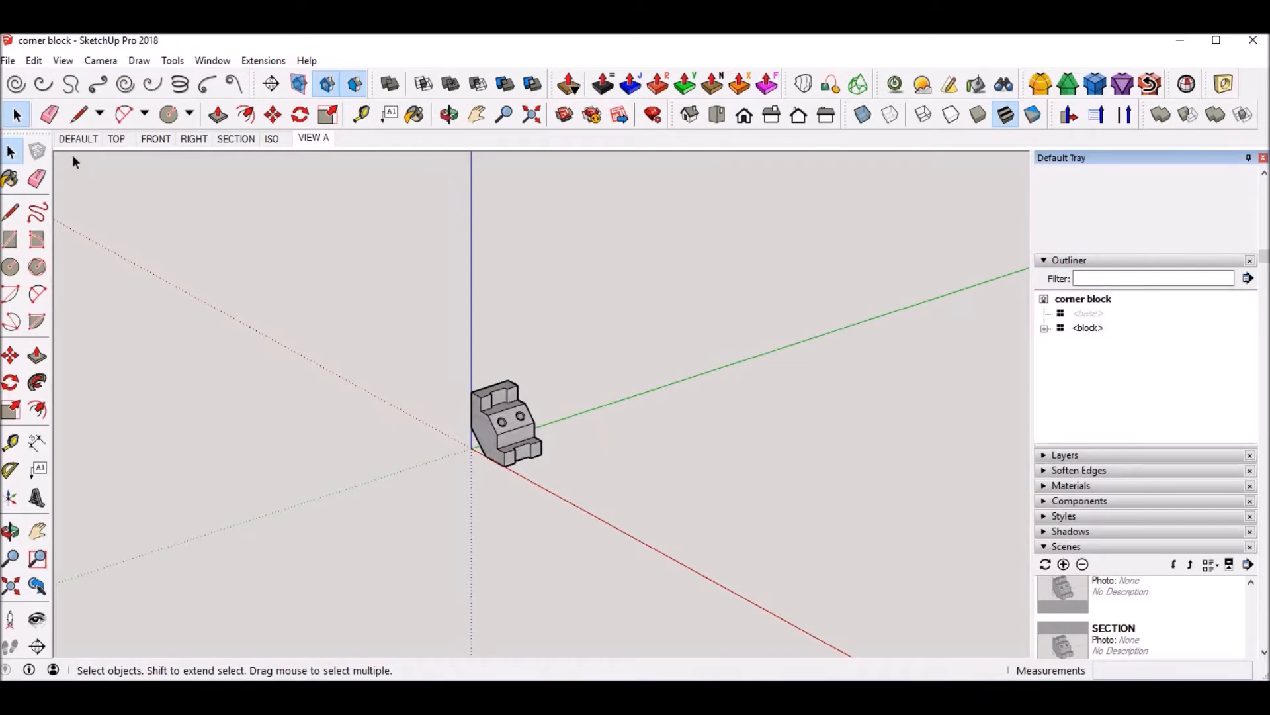
Step: Open the TOP scene and preview the block in the top, front, right, back and left standard views
click(88, 140)
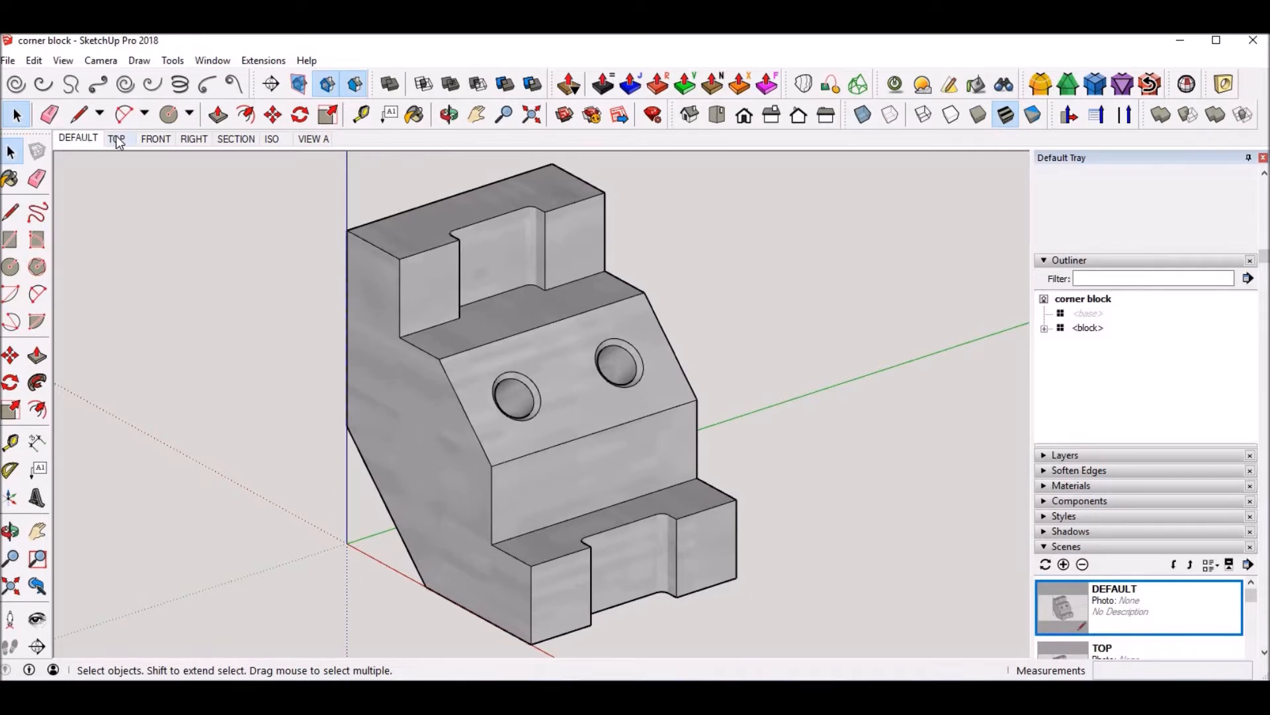
click(118, 140)
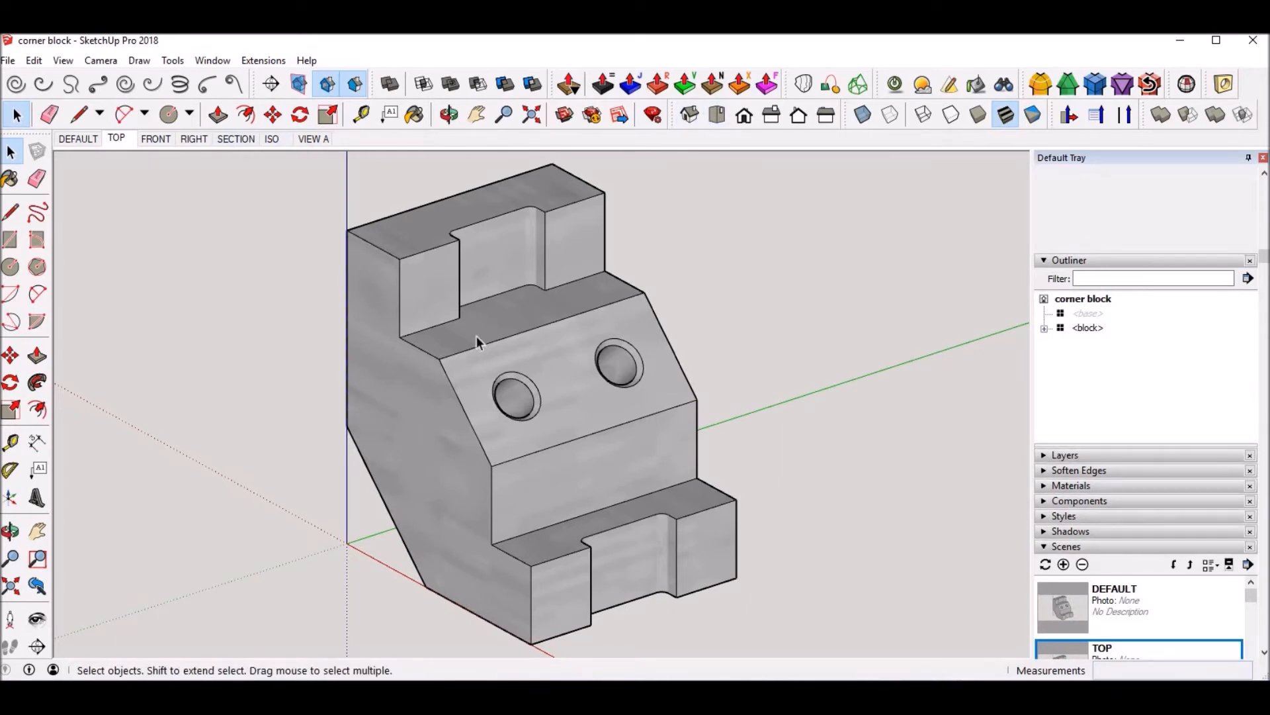
click(719, 119)
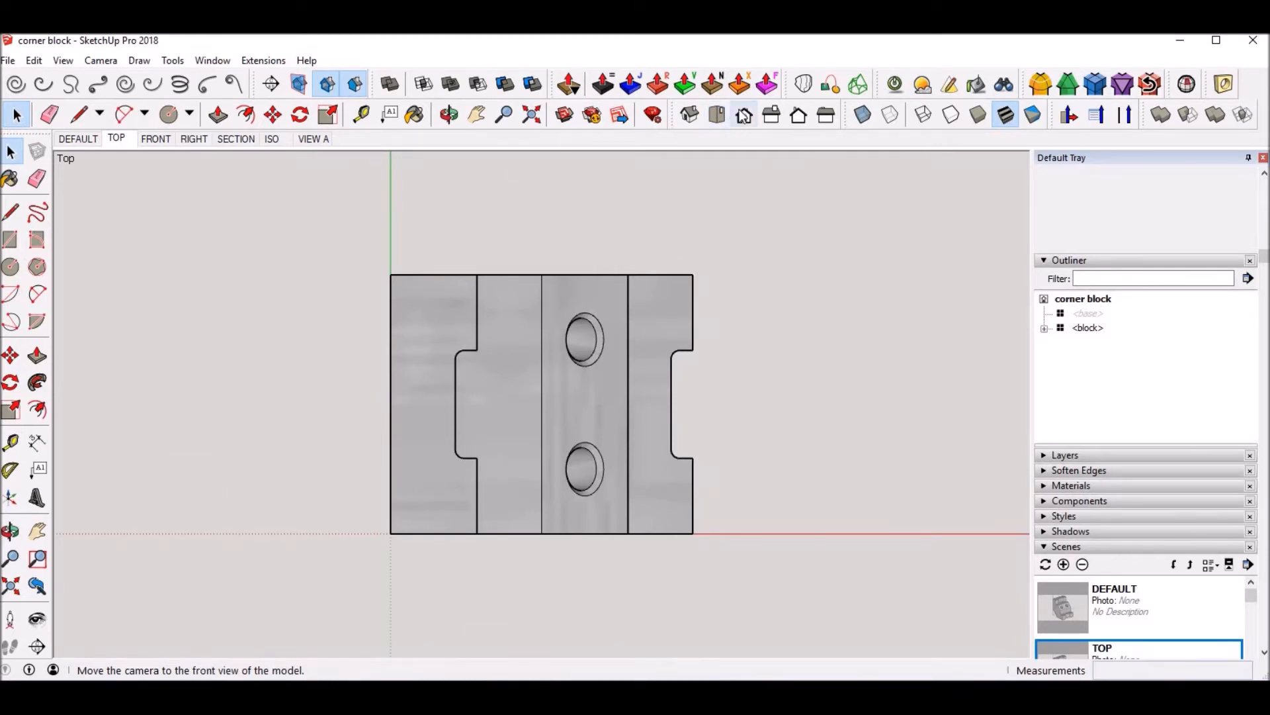
click(772, 117)
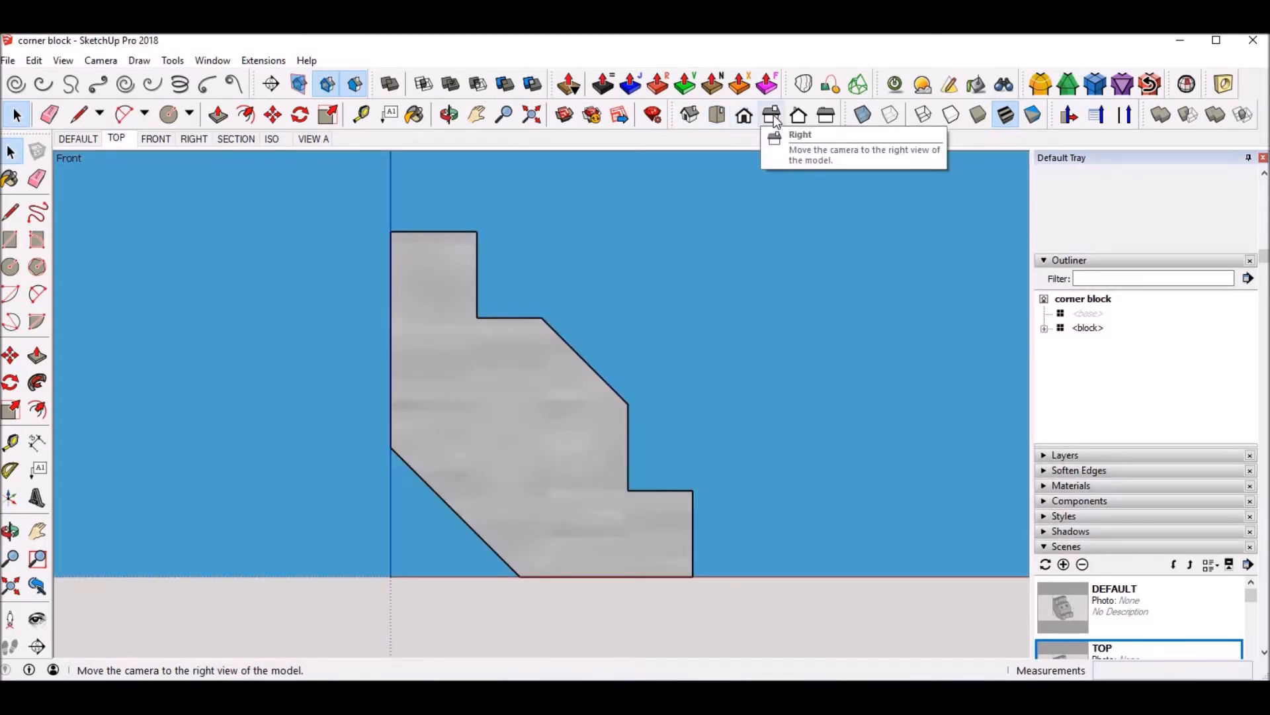
click(773, 118)
click(798, 116)
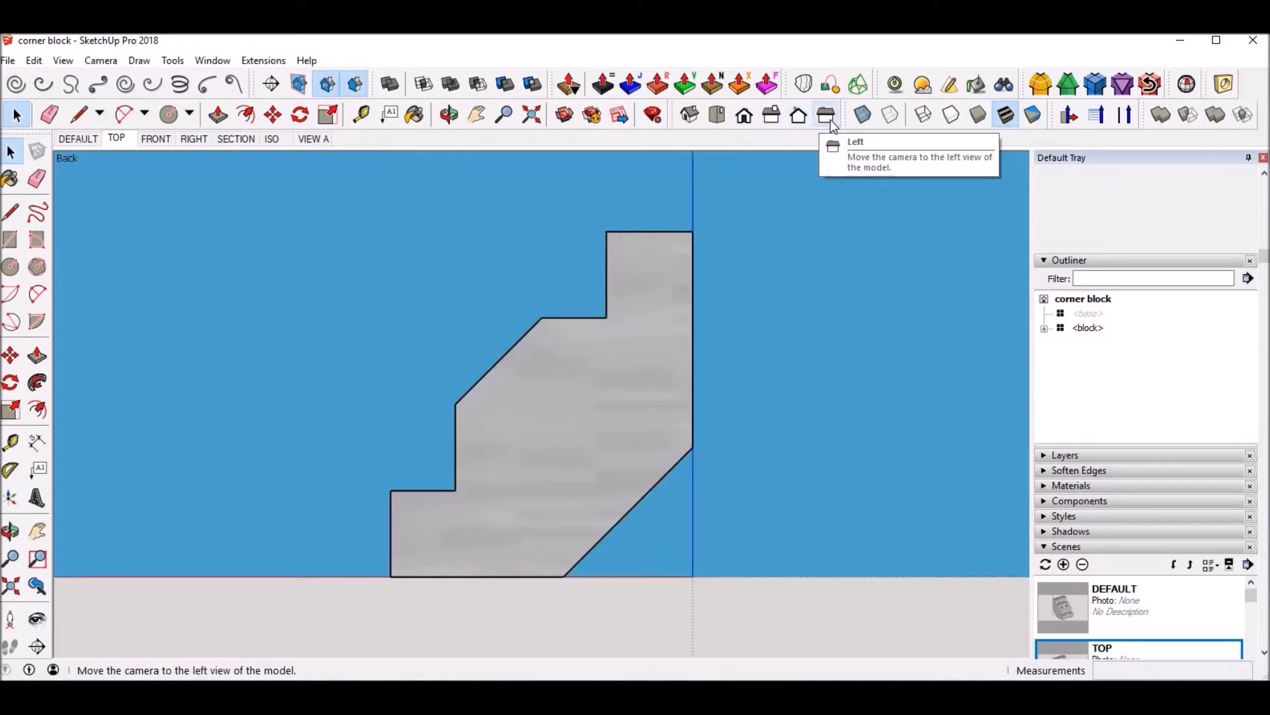
click(824, 122)
Step: Set the camera to the top standard view for the TOP scene and fit the block to the window
click(715, 118)
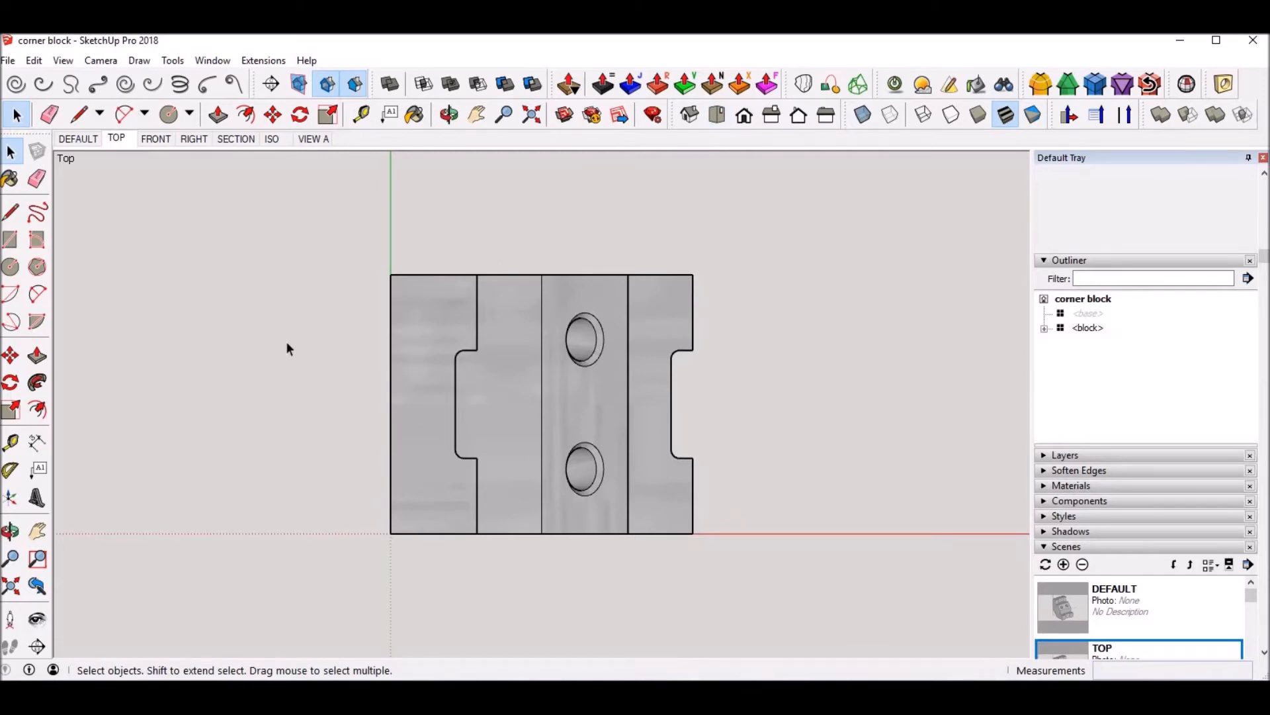
click(79, 138)
click(117, 138)
key(shift+z)
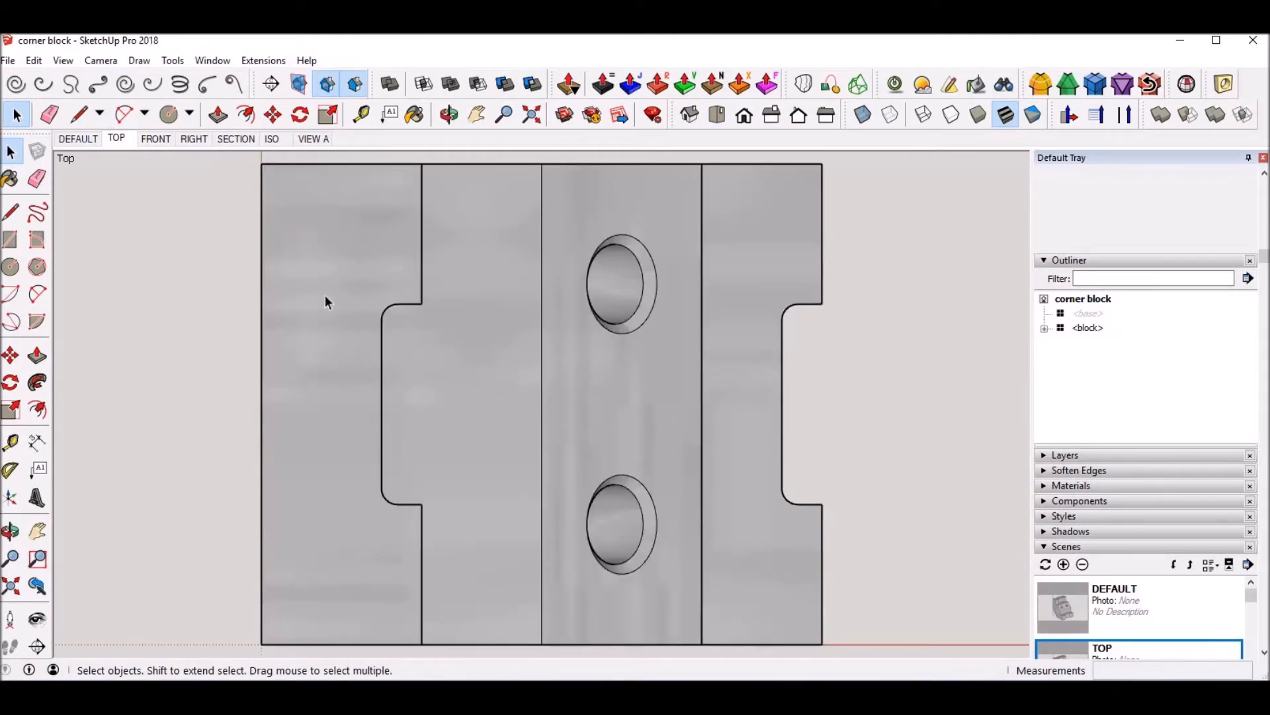
Step: Compare the top view in Perspective with Parallel Projection, ending in Parallel Projection
click(113, 64)
click(103, 153)
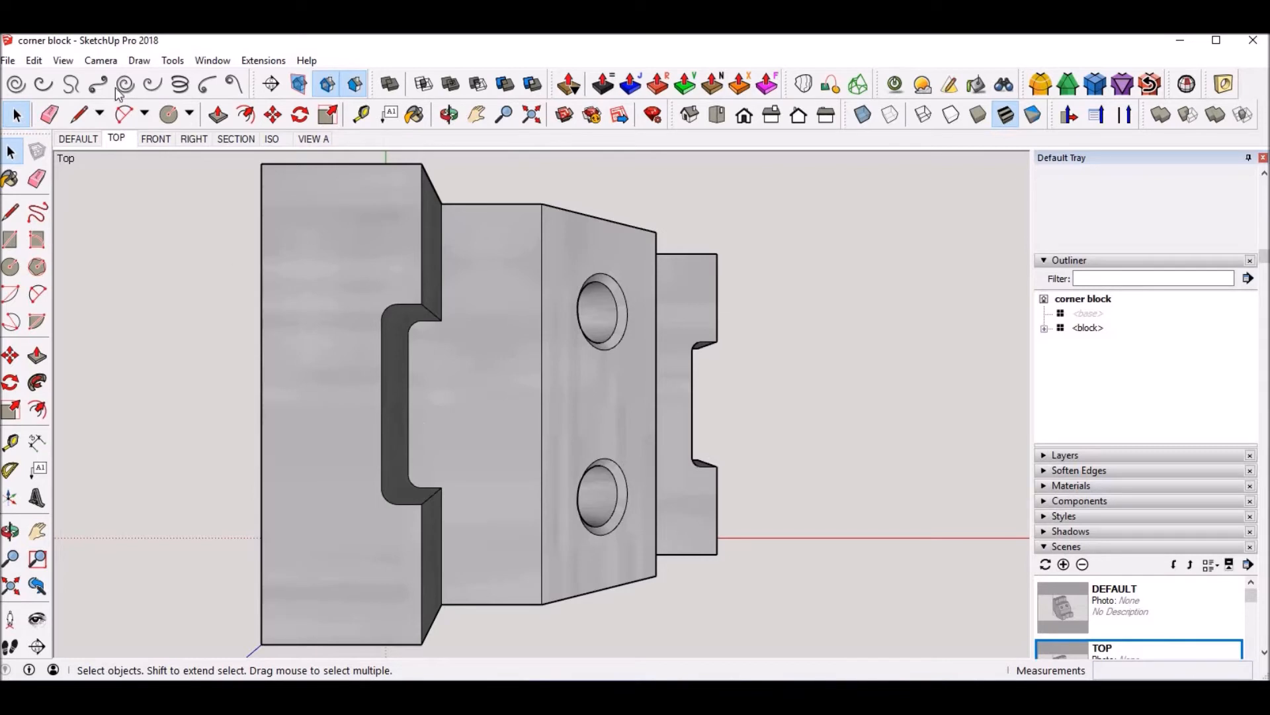
click(99, 63)
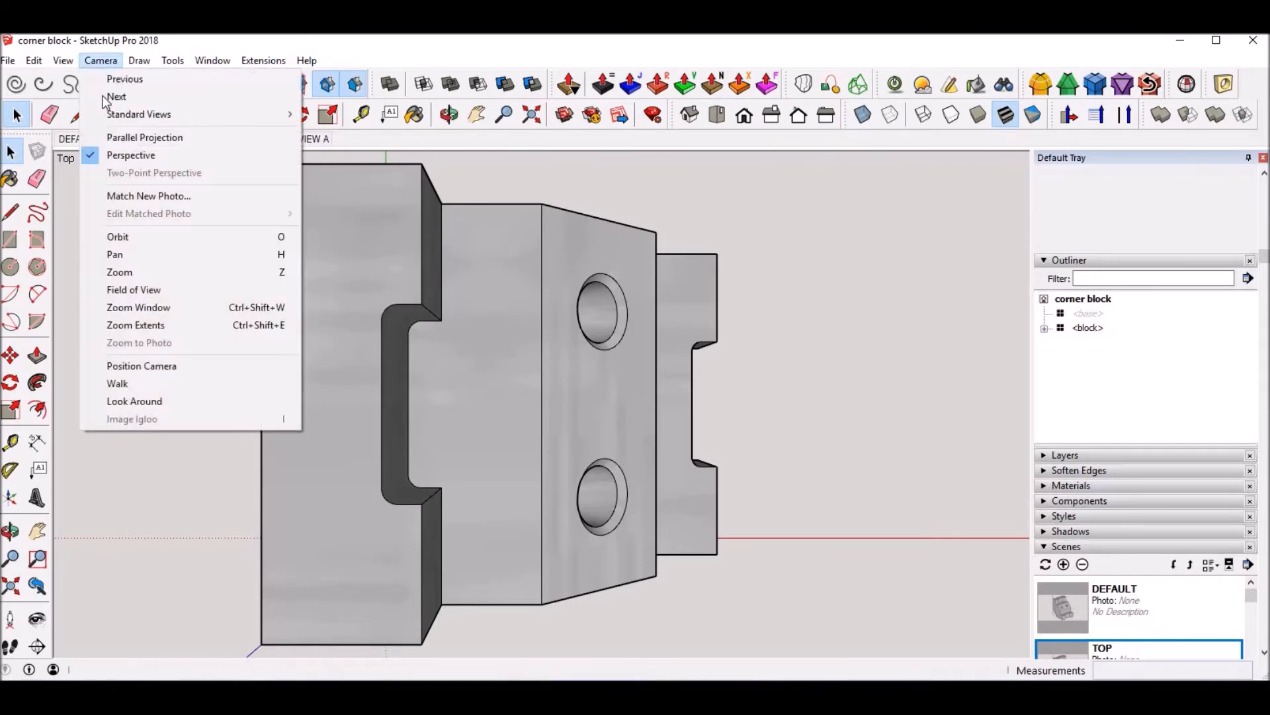
click(119, 139)
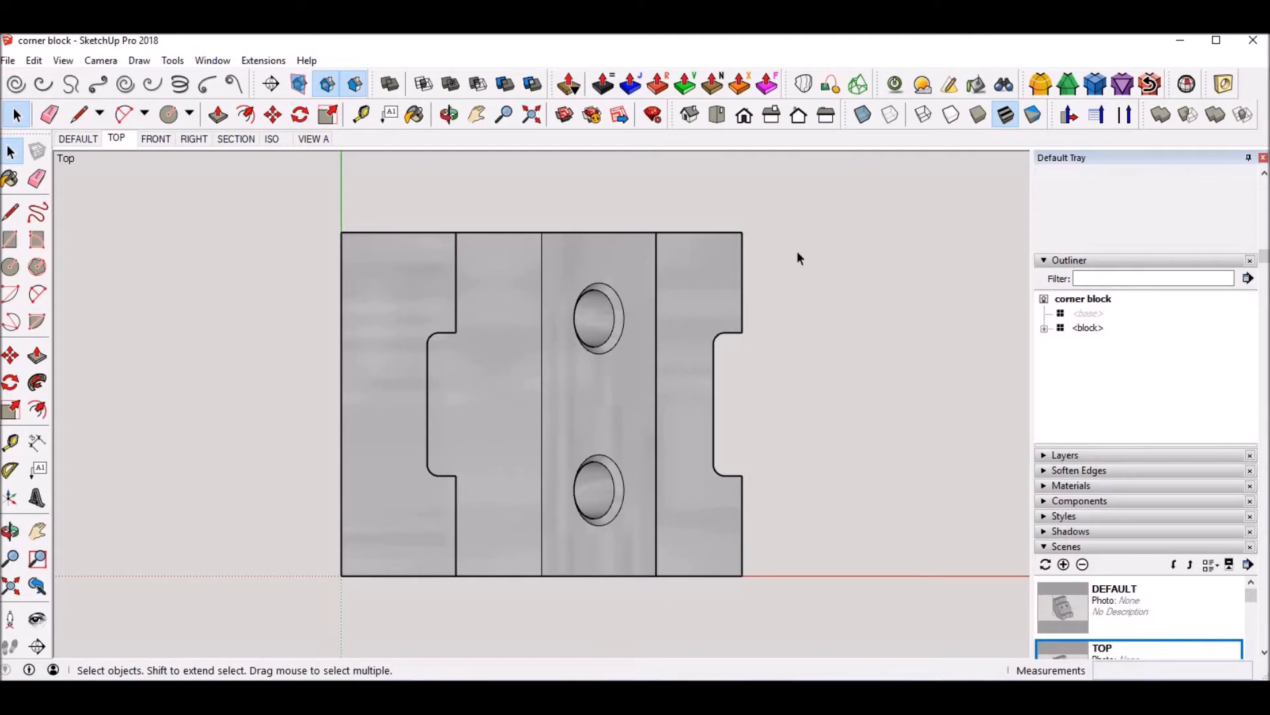
Step: Select the TOP, FRONT, RIGHT, SECTION, ISO and VIEW A scenes together, leaving DEFAULT out
scroll(1126, 402, down, 3)
scroll(1119, 403, down, 2)
scroll(1124, 430, up, 2)
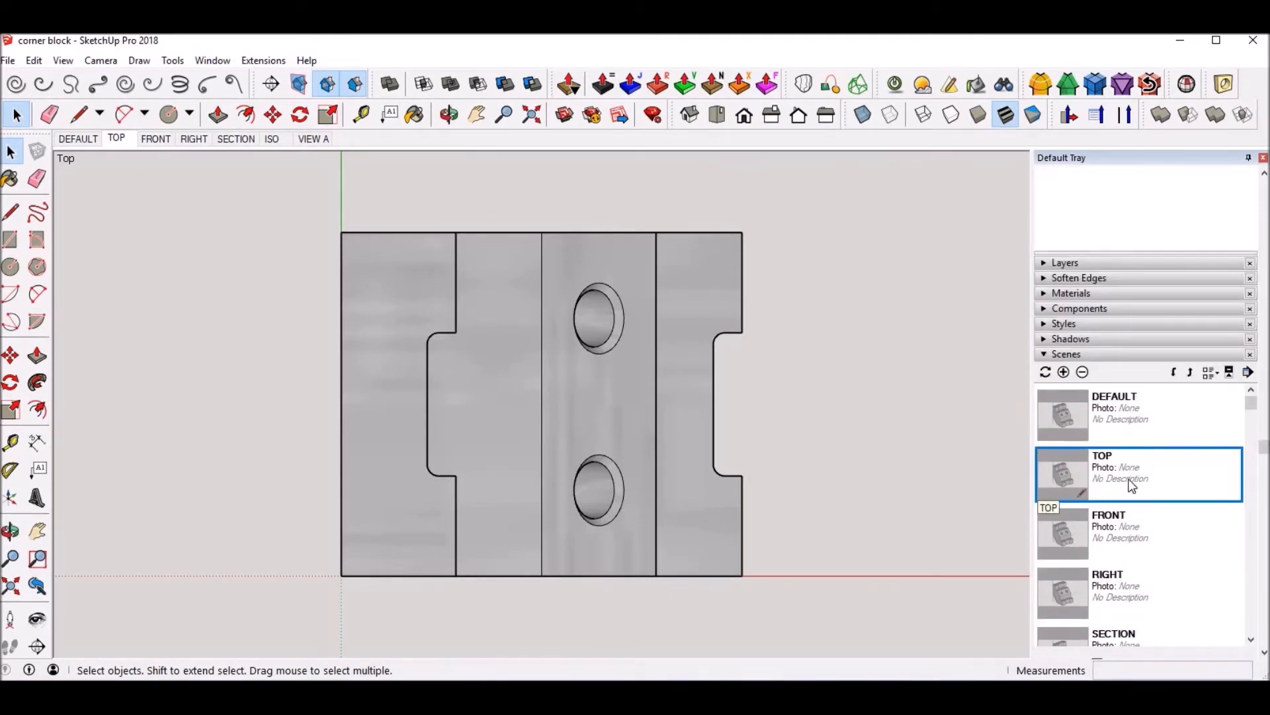
ctrl+click(1135, 533)
ctrl+click(1161, 588)
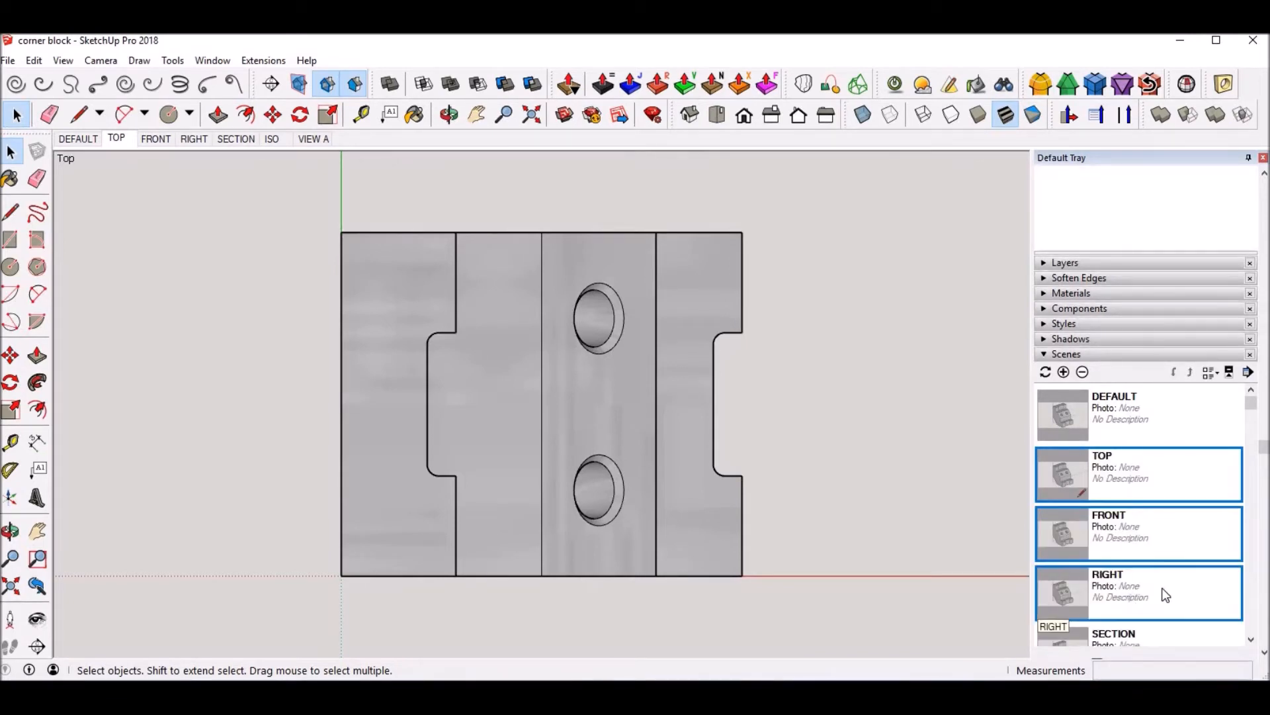
scroll(1151, 576, down, 2)
ctrl+click(1130, 551)
ctrl+click(1117, 609)
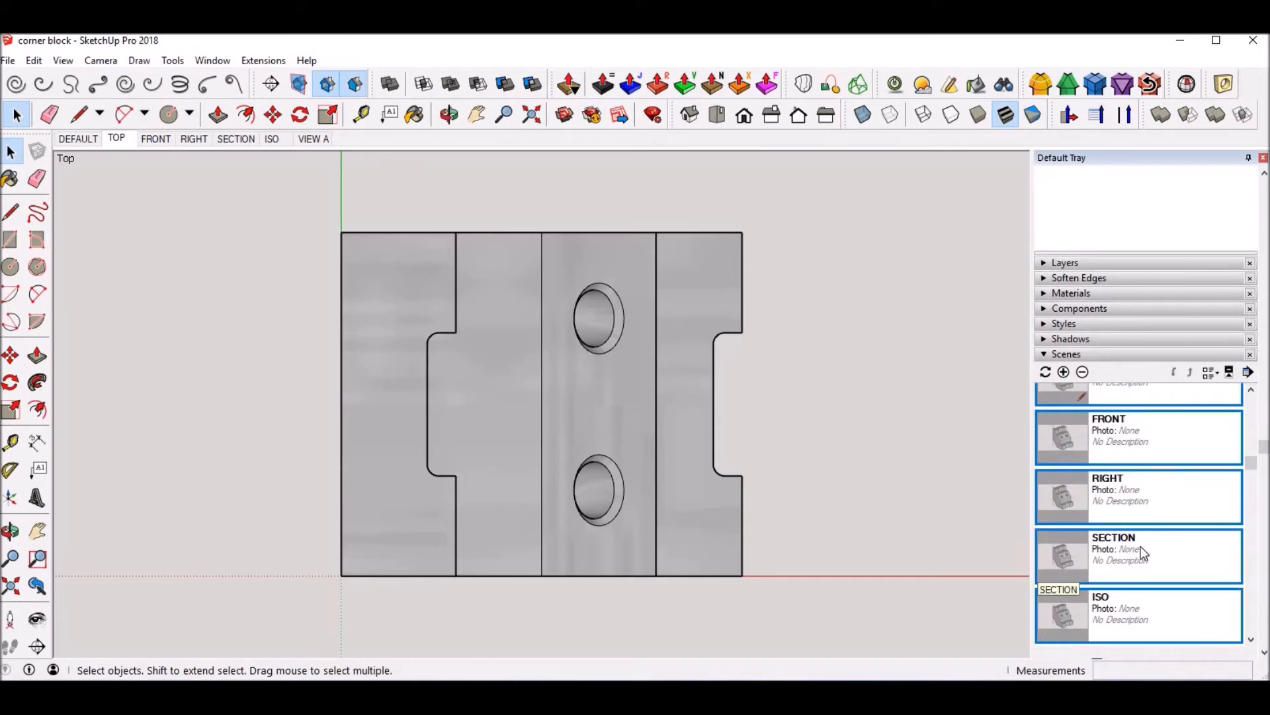
scroll(1141, 548, down, 3)
ctrl+click(1123, 491)
scroll(1124, 495, up, 5)
scroll(1130, 503, down, 2)
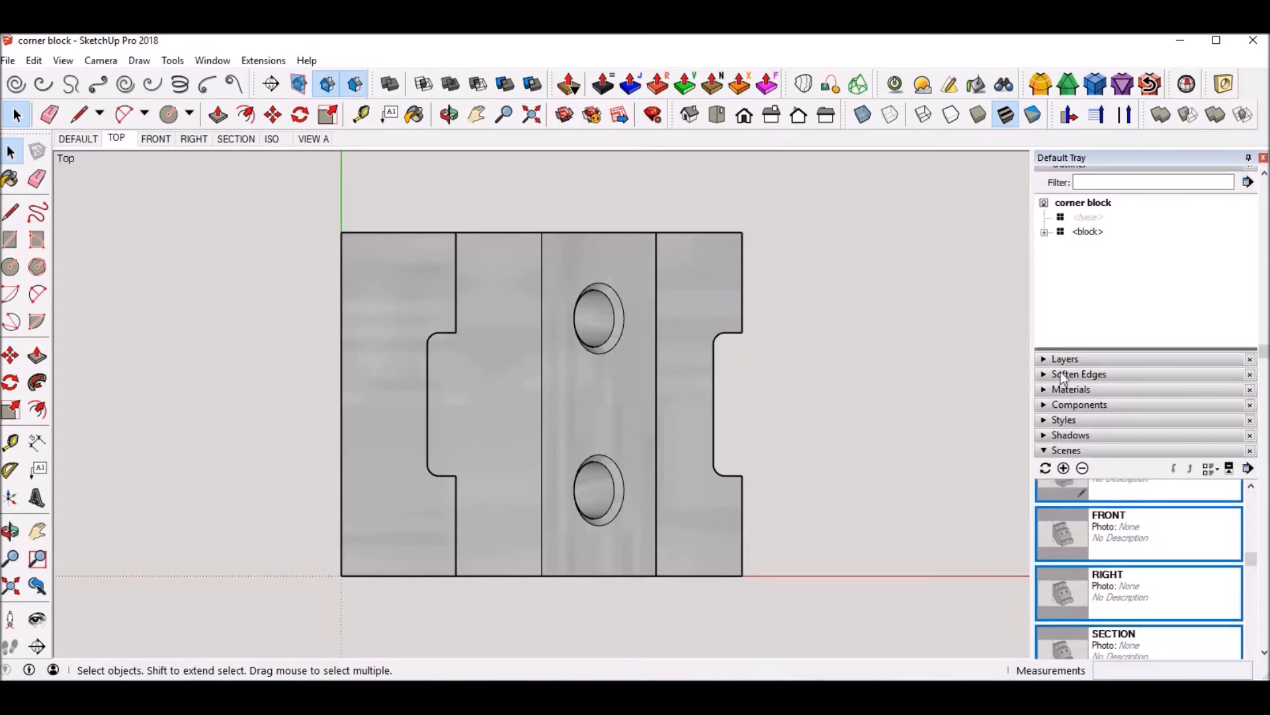
Step: Apply the hidden line style with a white background from Default Styles
click(1046, 421)
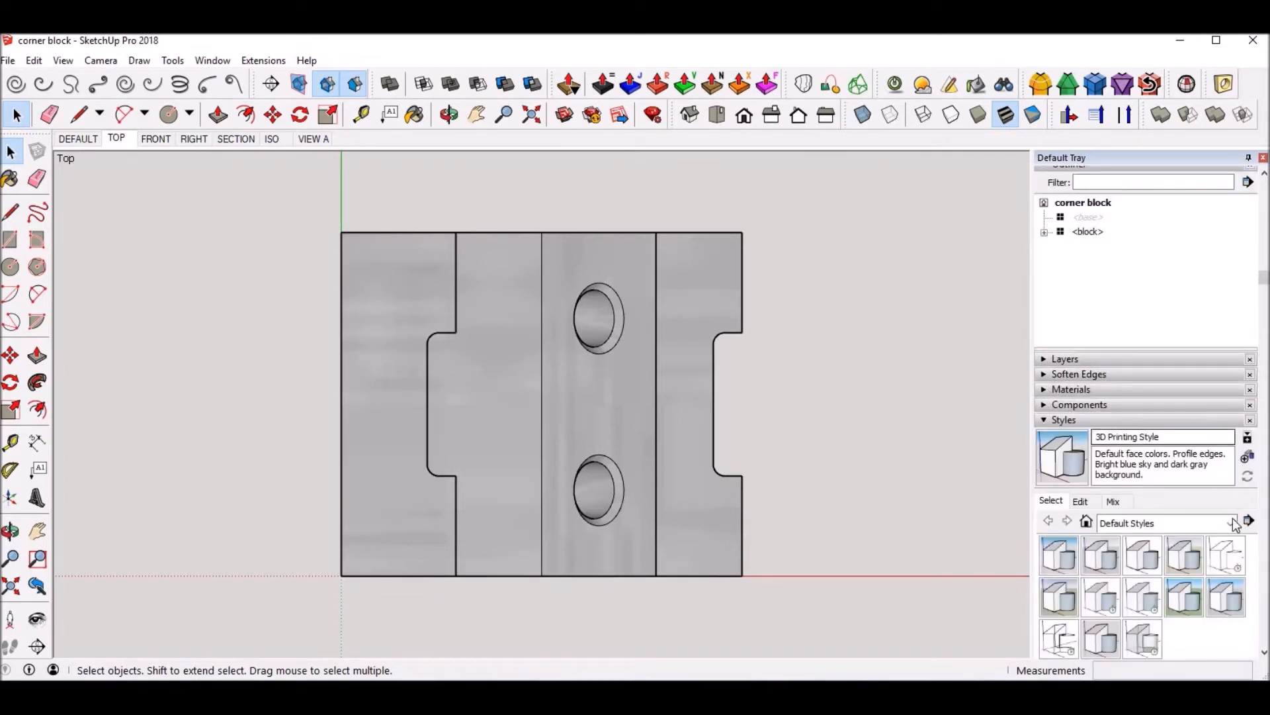
click(1235, 561)
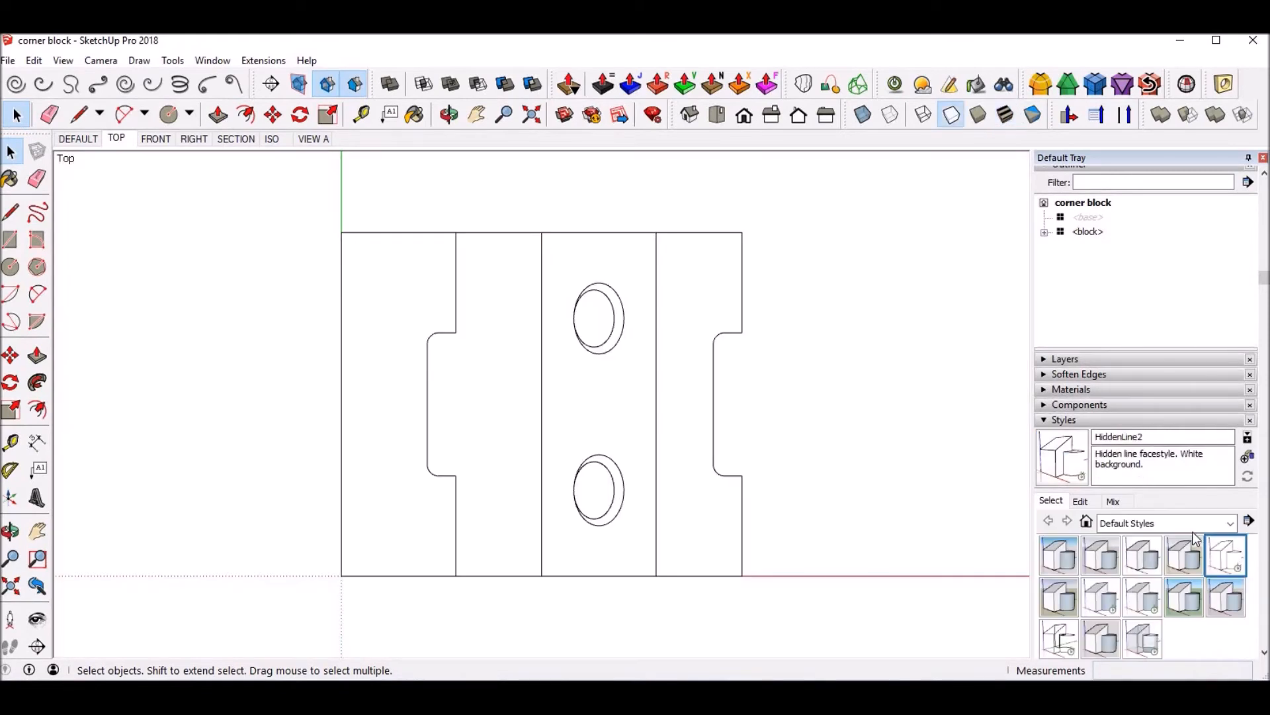
click(1047, 424)
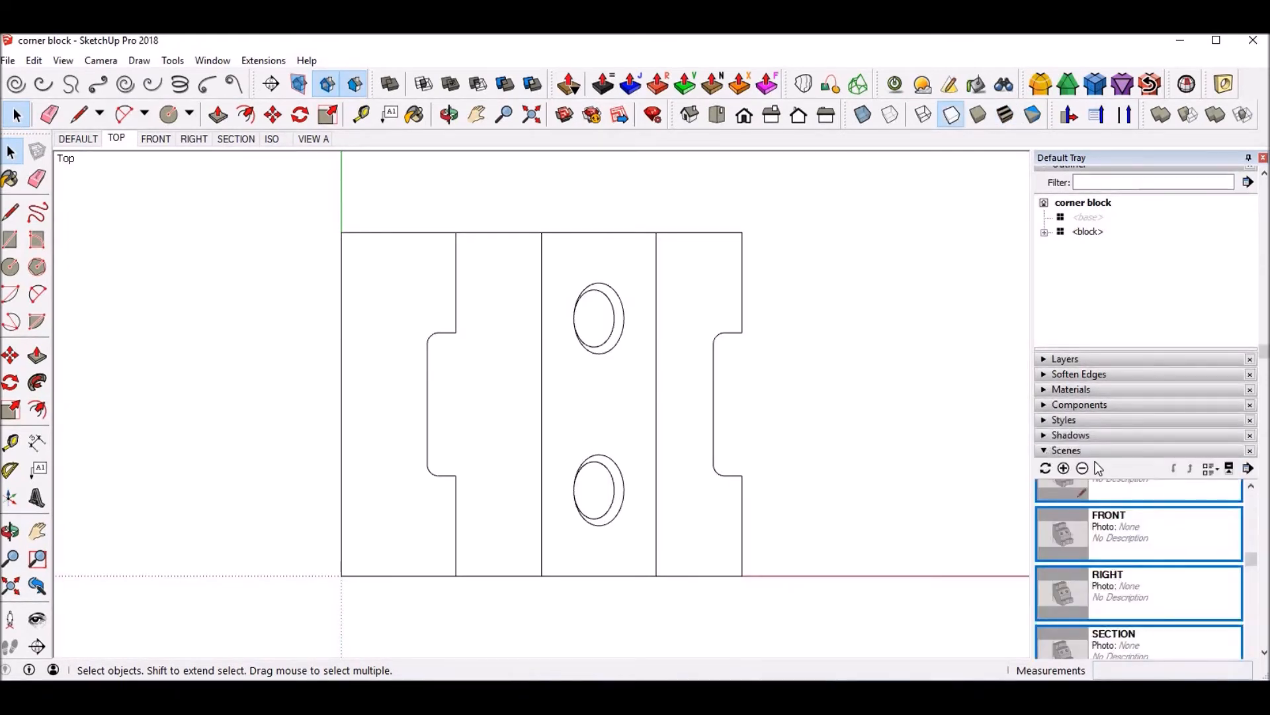
Step: Update all selected scenes with the current view and style, keeping every property to update enabled
scroll(1095, 506, down, 1)
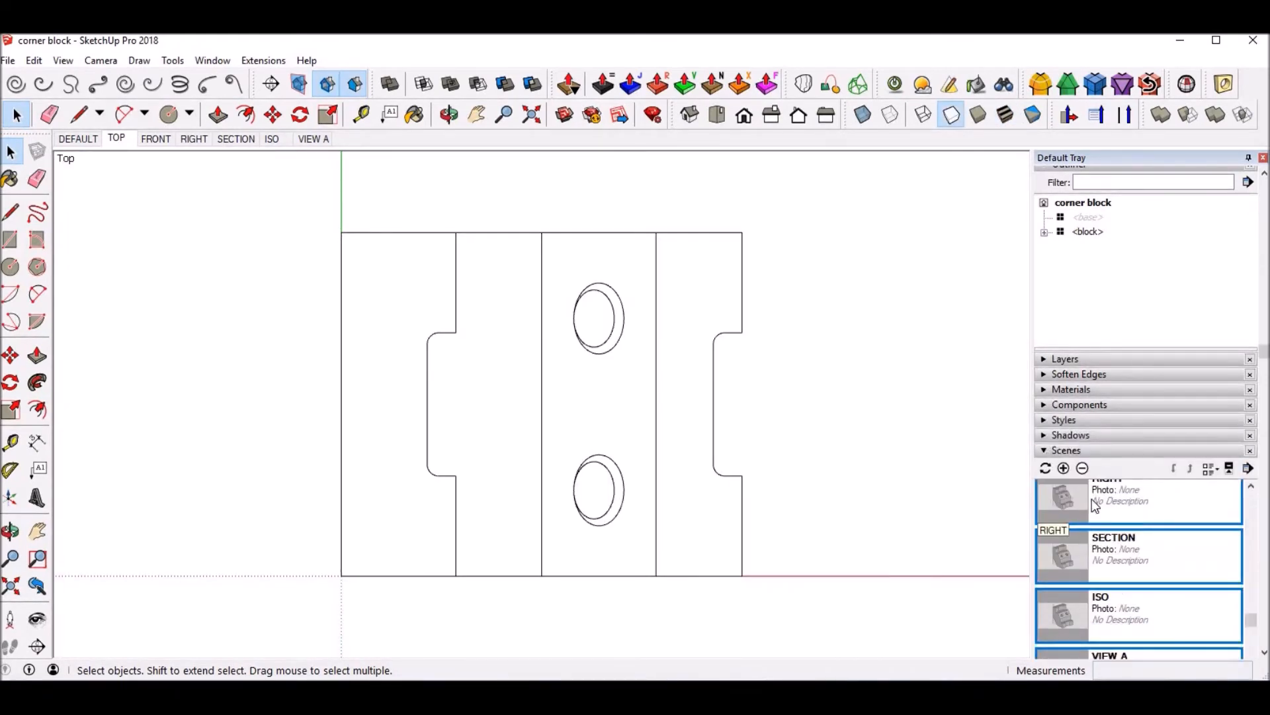
click(1046, 468)
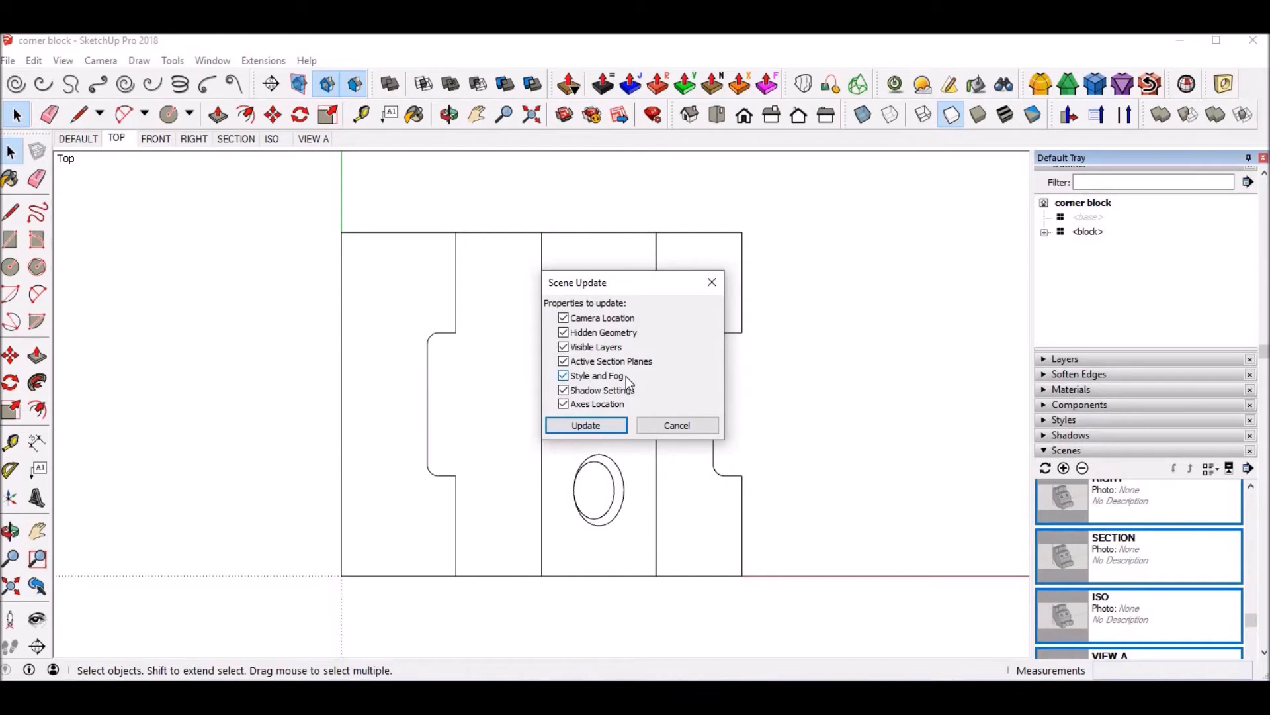
click(608, 428)
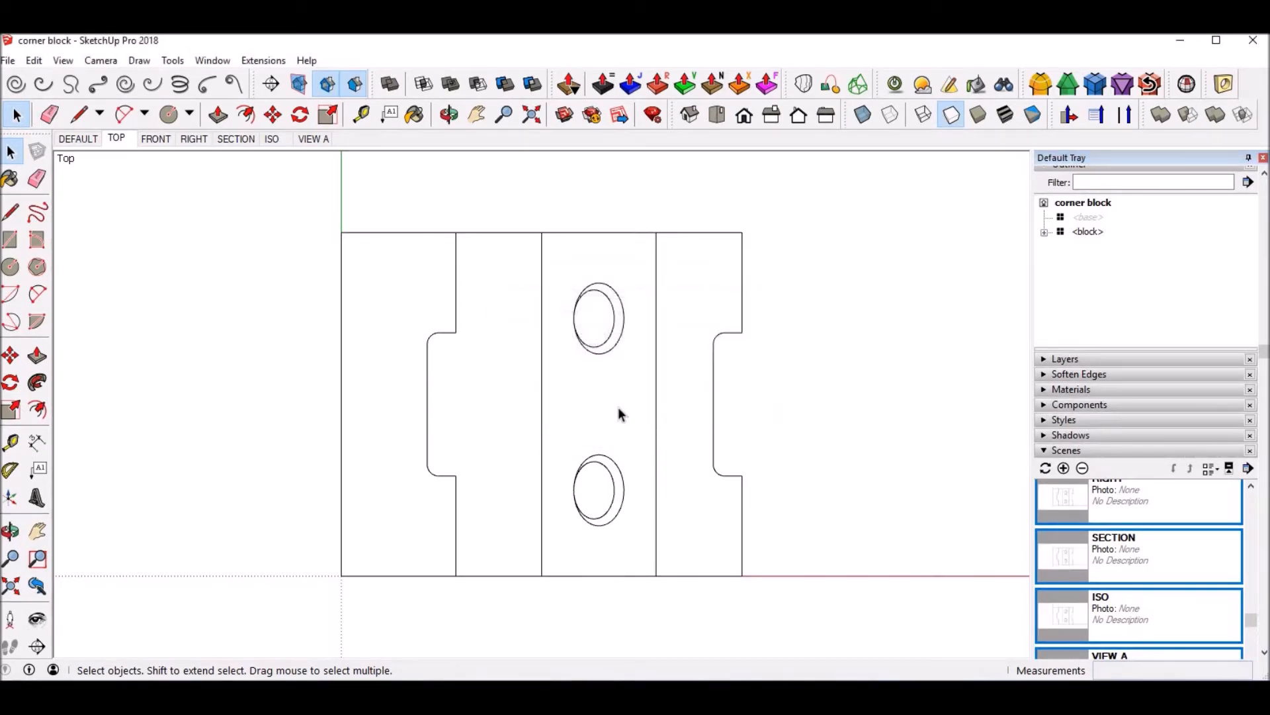
Step: Check the updated scene thumbnails and open the DEFAULT scene to compare its shaded style
scroll(1116, 566, up, 2)
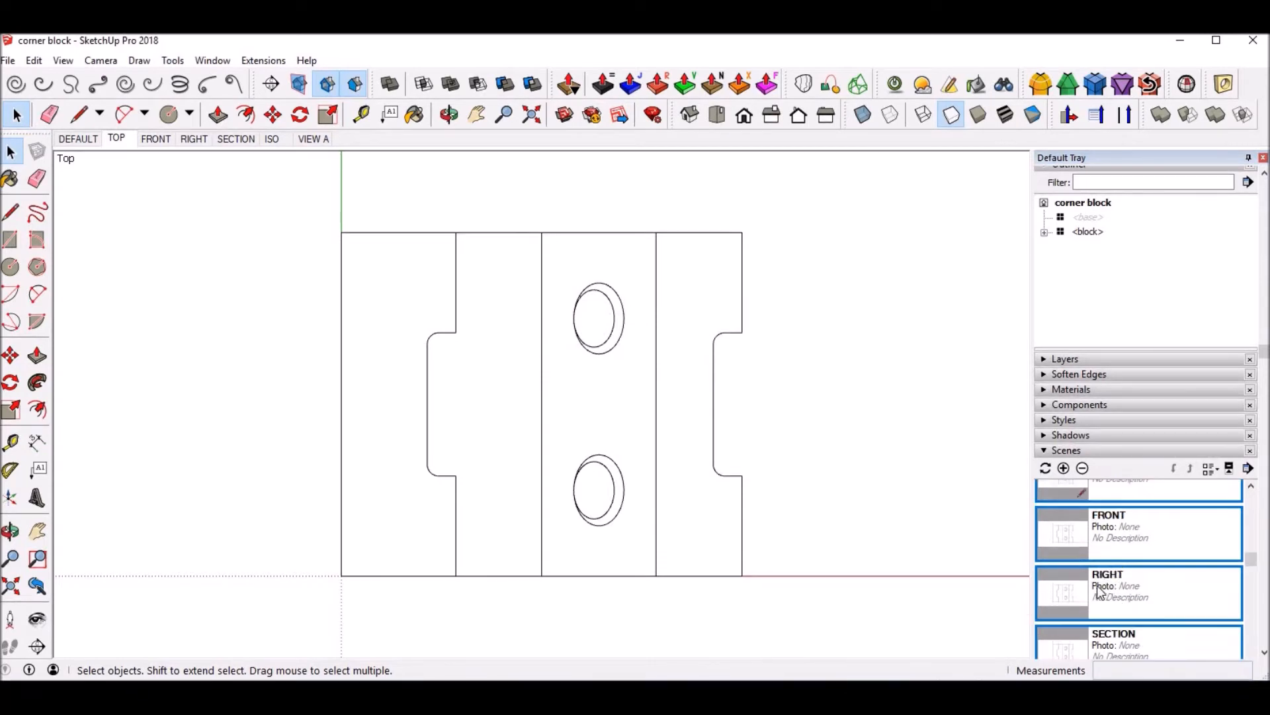
scroll(1067, 594, down, 3)
scroll(1070, 584, up, 5)
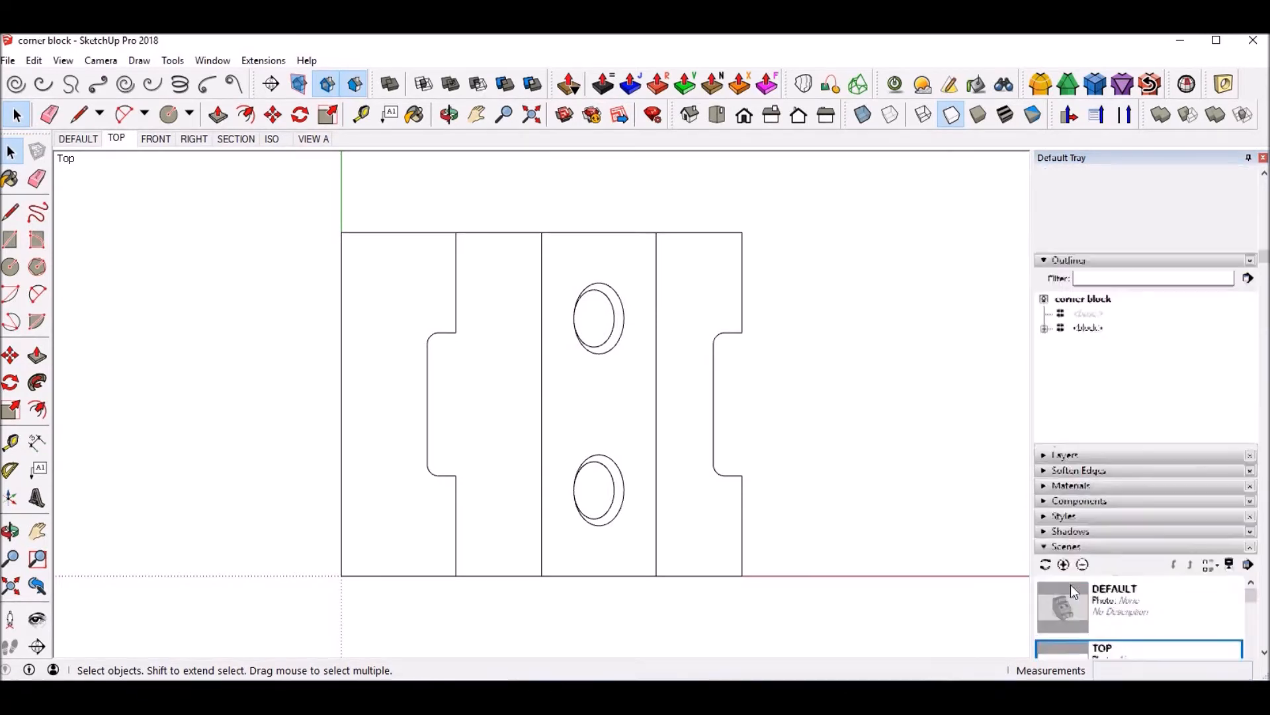
scroll(1075, 581, up, 2)
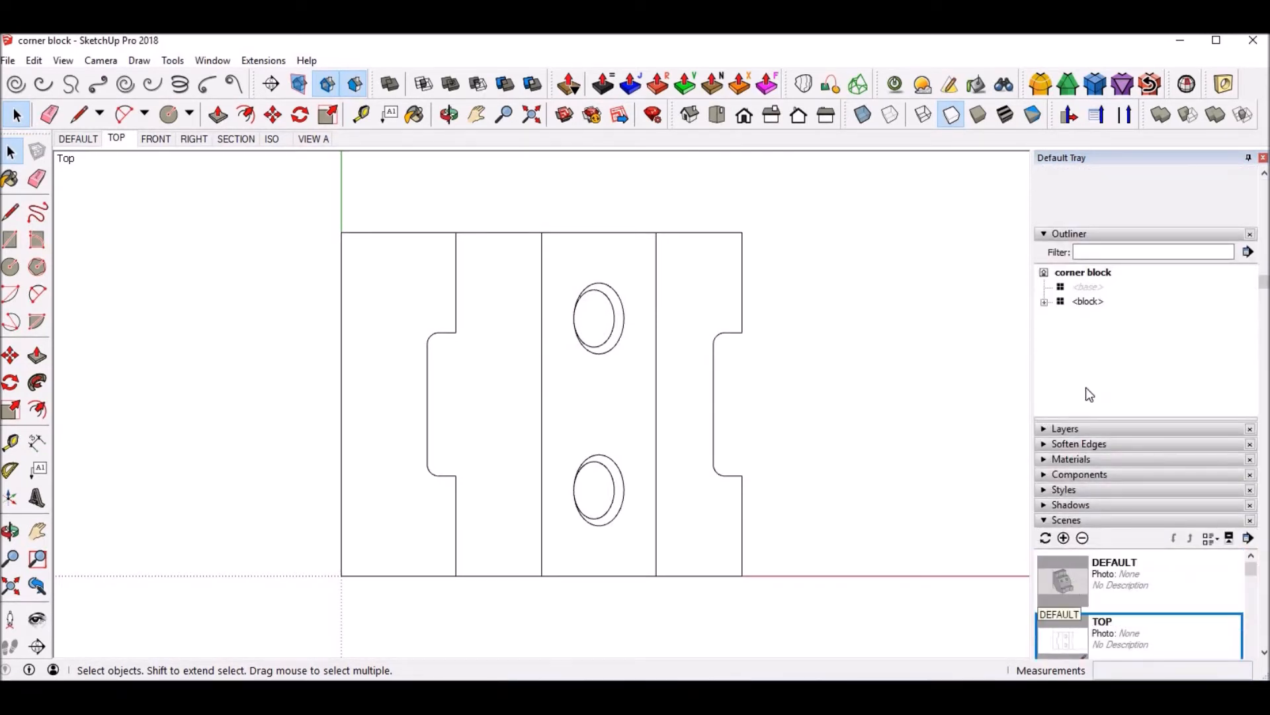
scroll(1058, 403, up, 3)
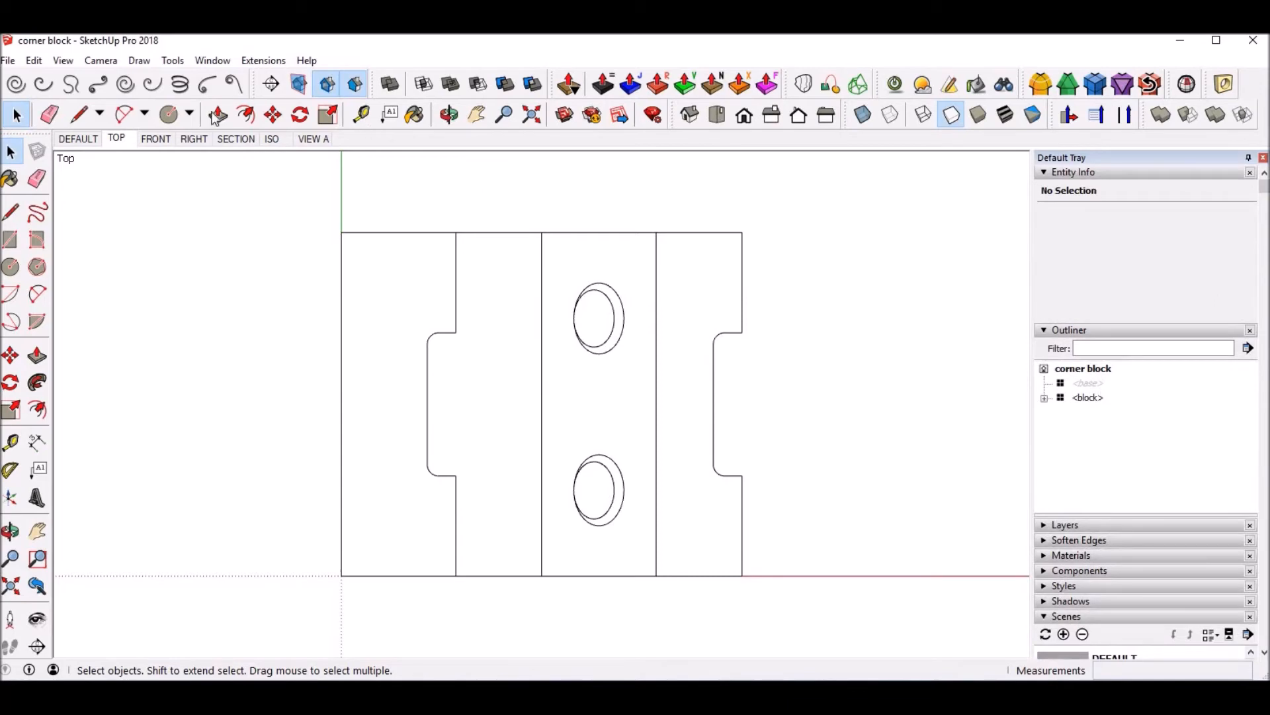
click(85, 139)
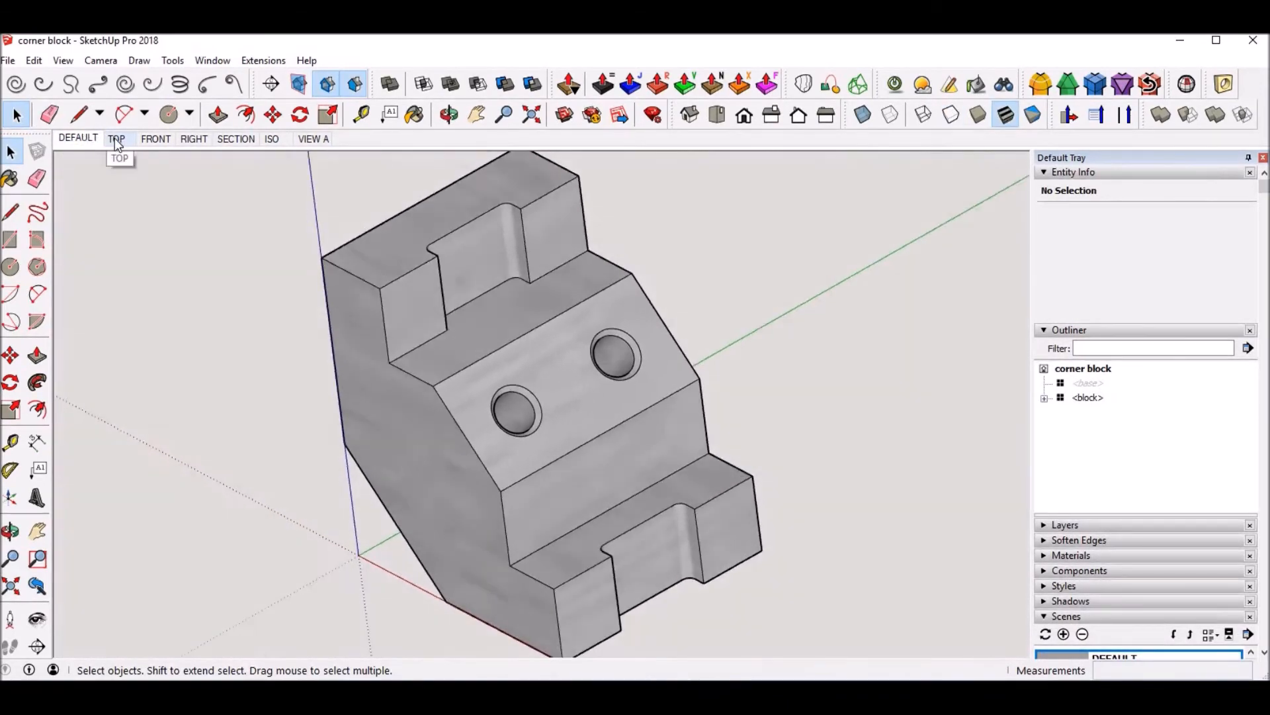
Step: Fit the block to the window in the TOP scene and update that scene
click(115, 138)
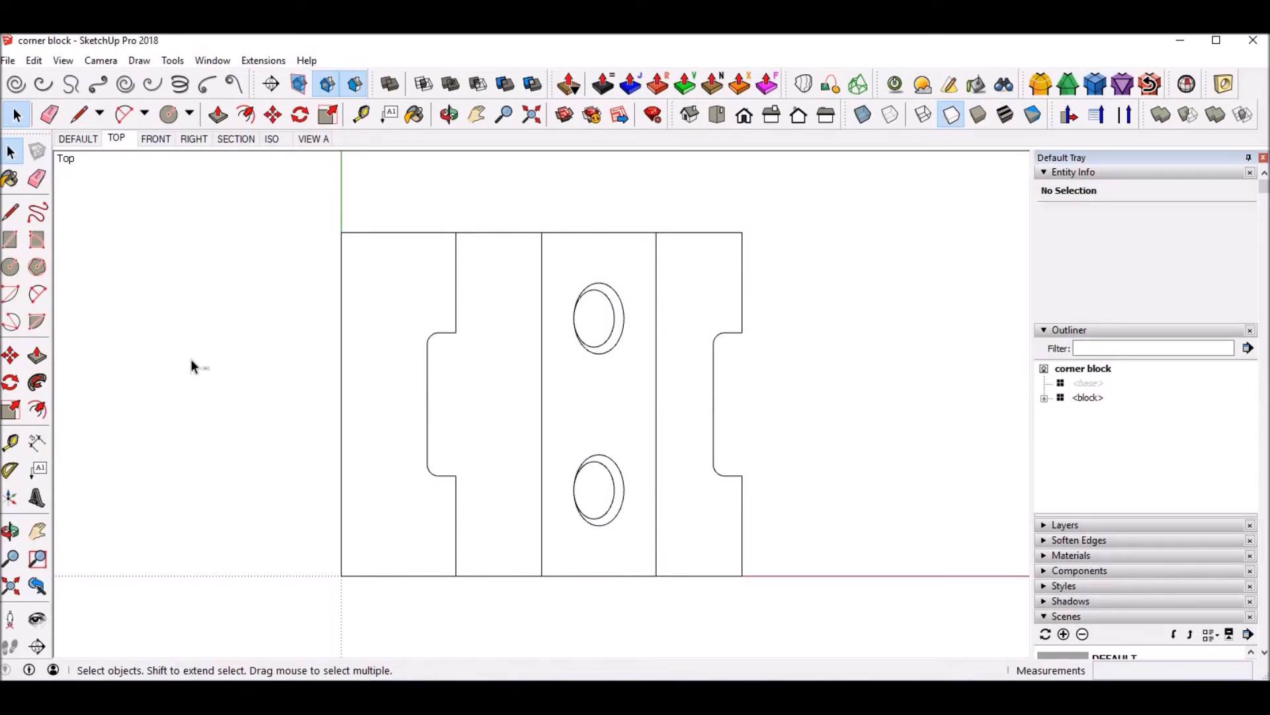
key(shift+z)
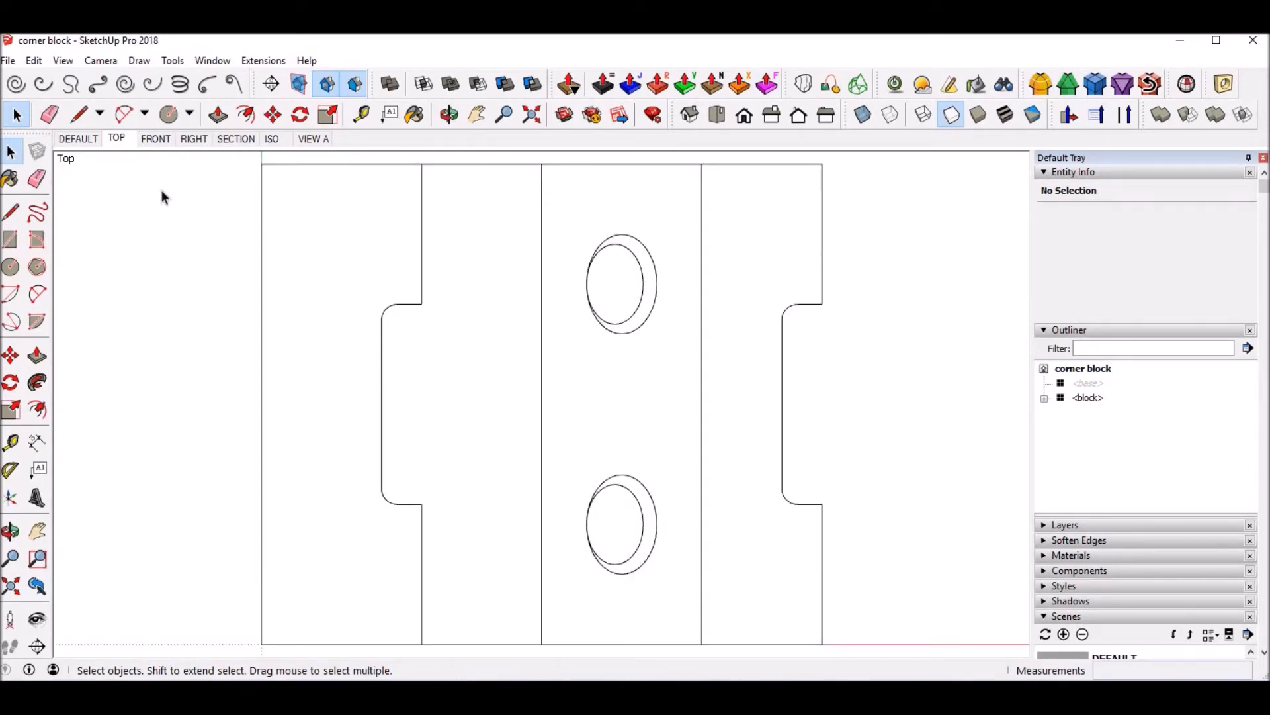
right_click(122, 137)
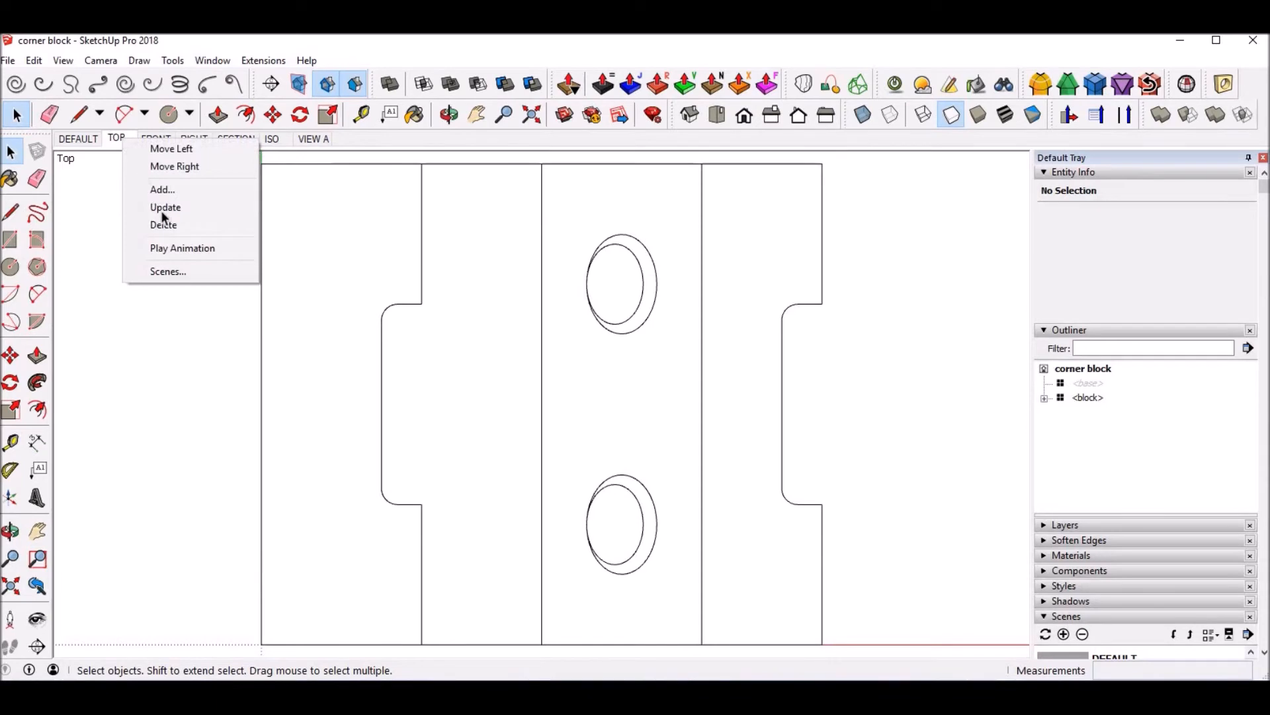
click(155, 209)
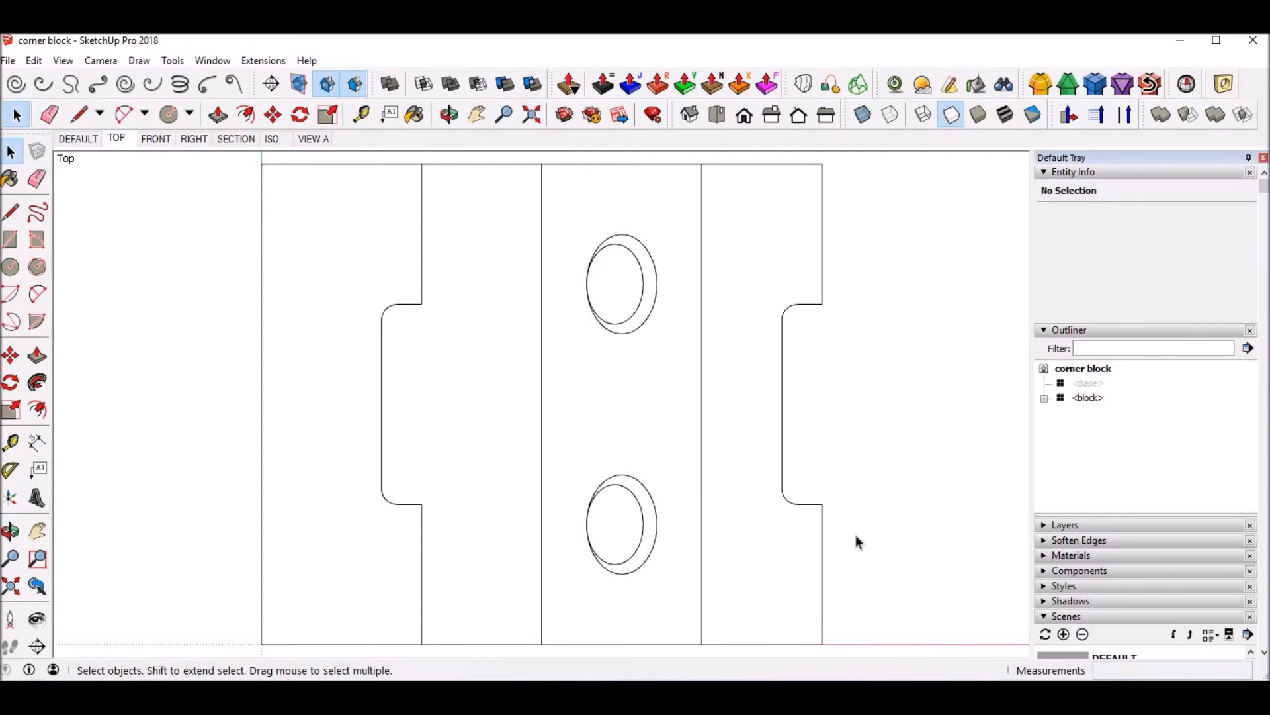
Step: Switch the FRONT scene to the front standard view and update that scene
click(156, 138)
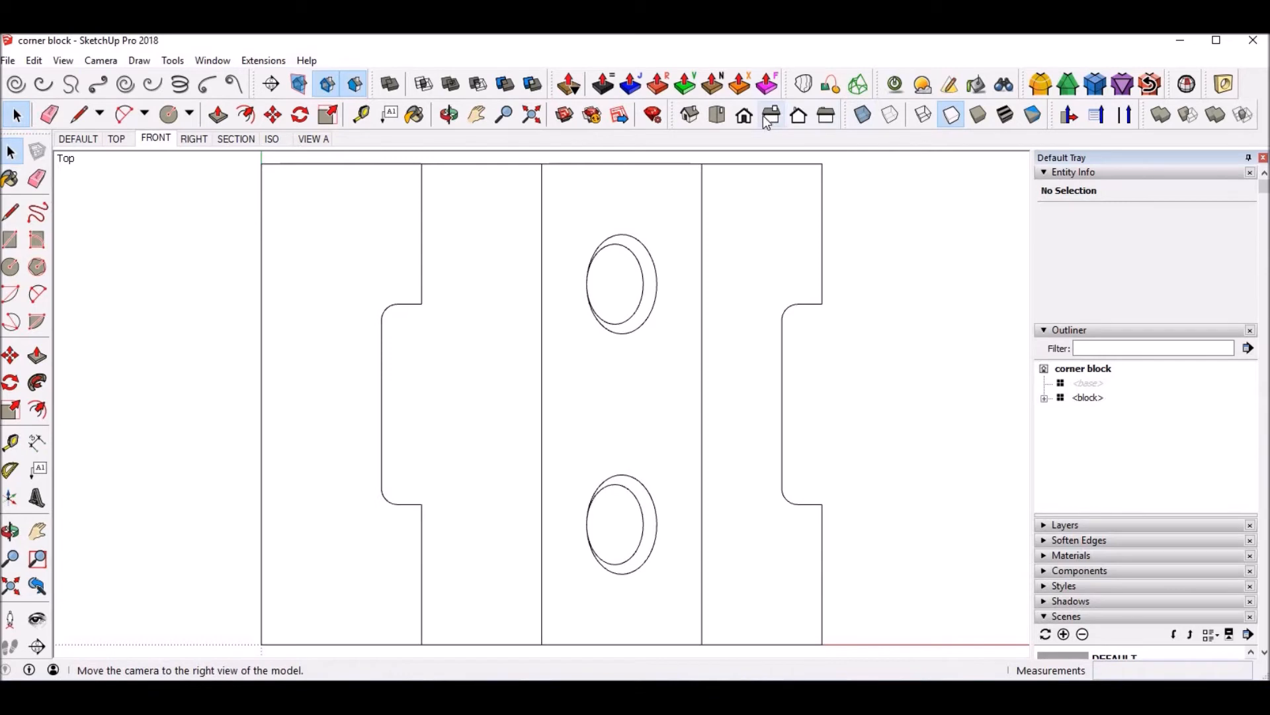
click(745, 116)
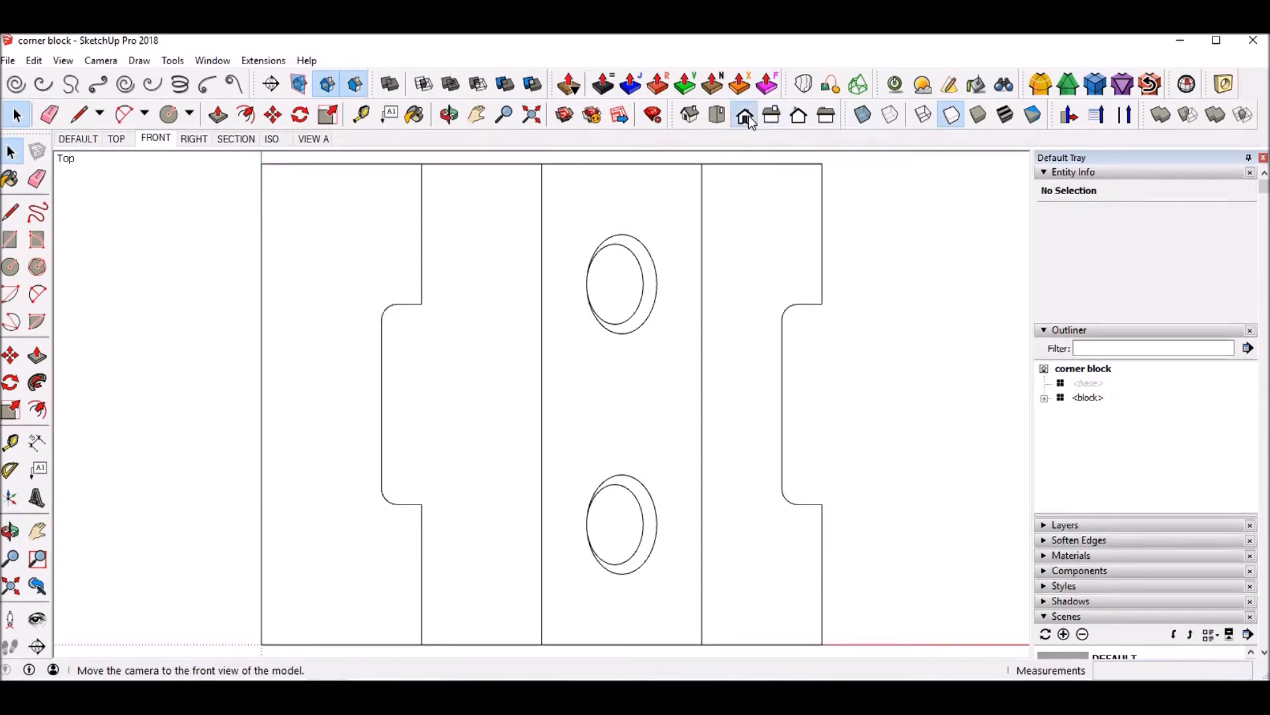
right_click(147, 137)
click(183, 207)
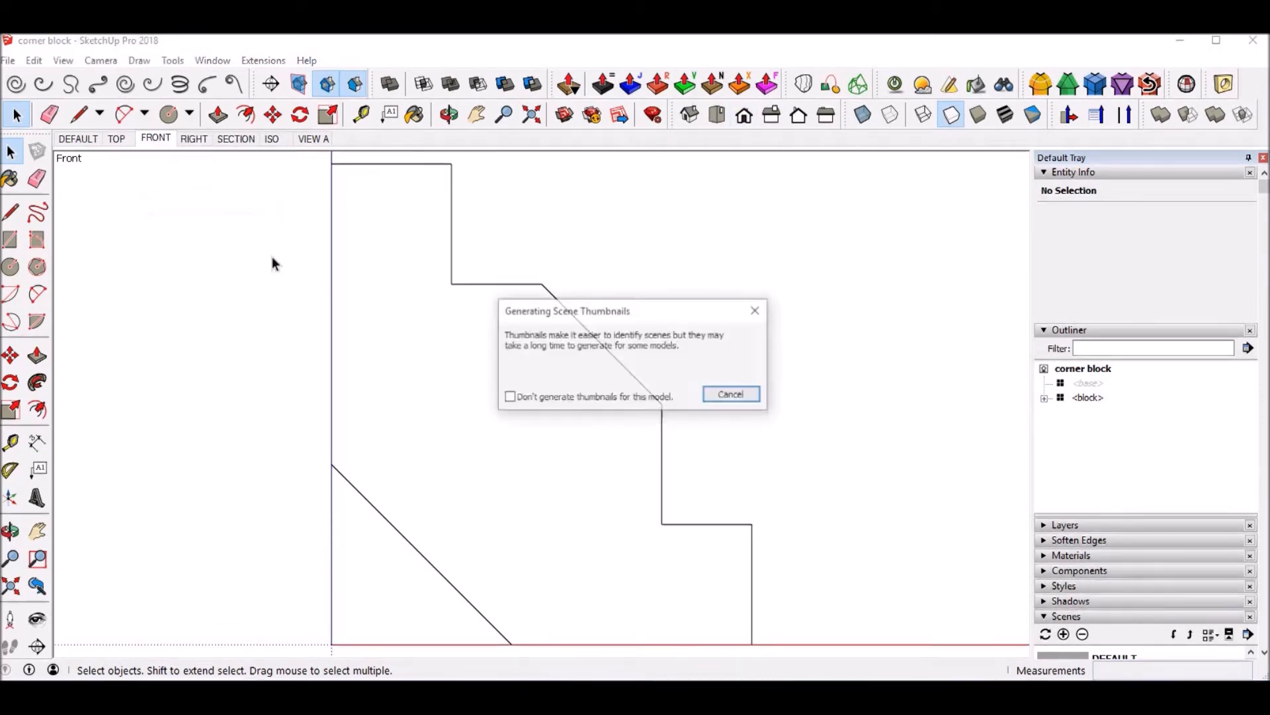
Step: Switch the RIGHT scene to the right standard view, fit the block to the window and update that scene
click(194, 140)
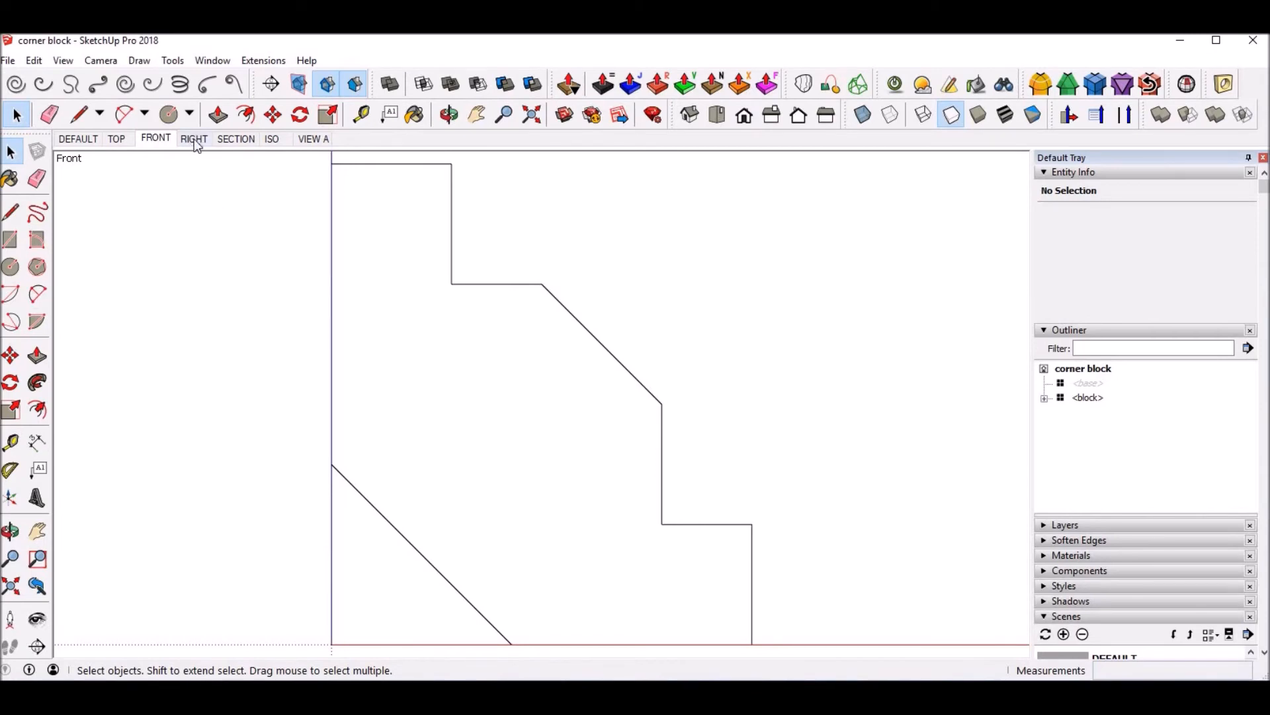
click(773, 123)
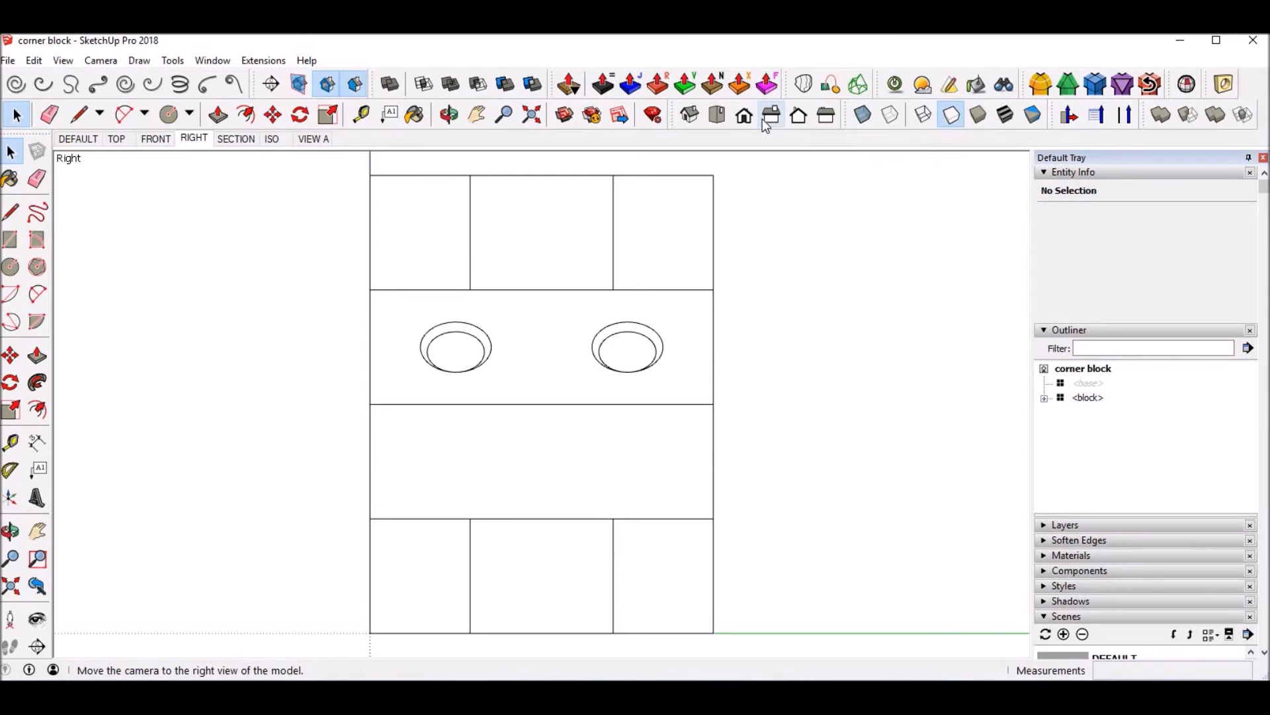
key(shift+z)
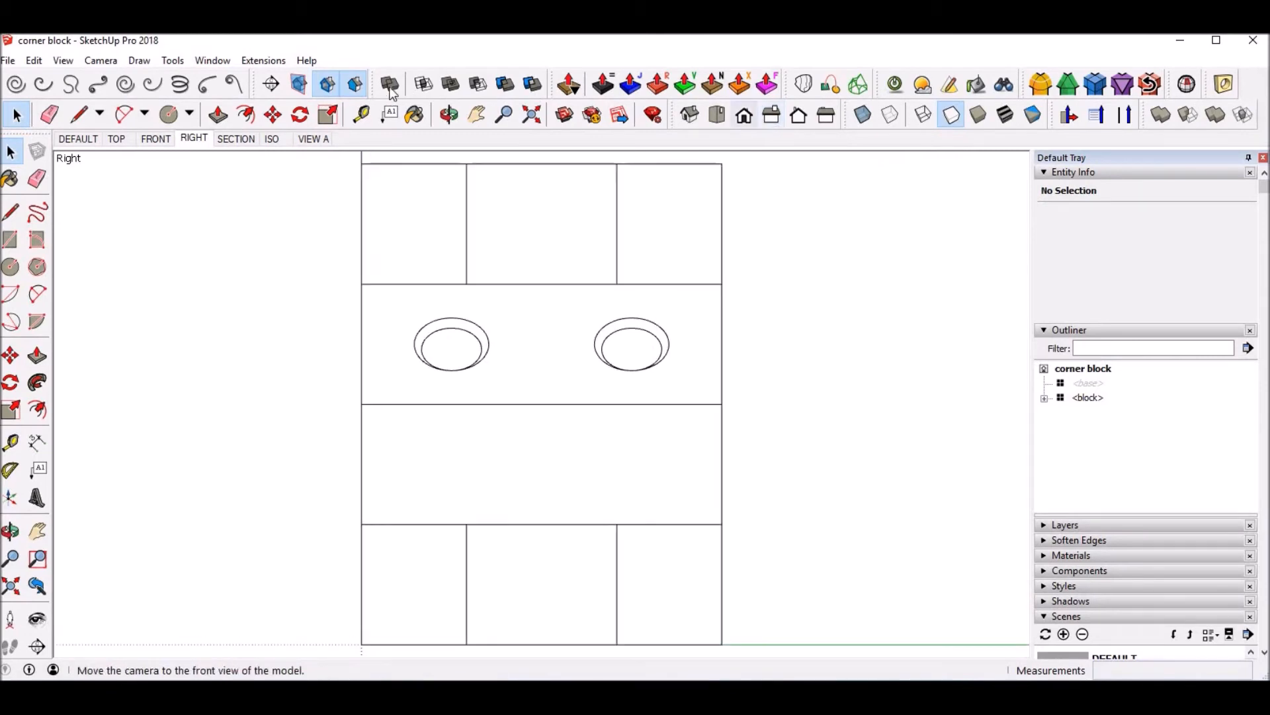
right_click(194, 138)
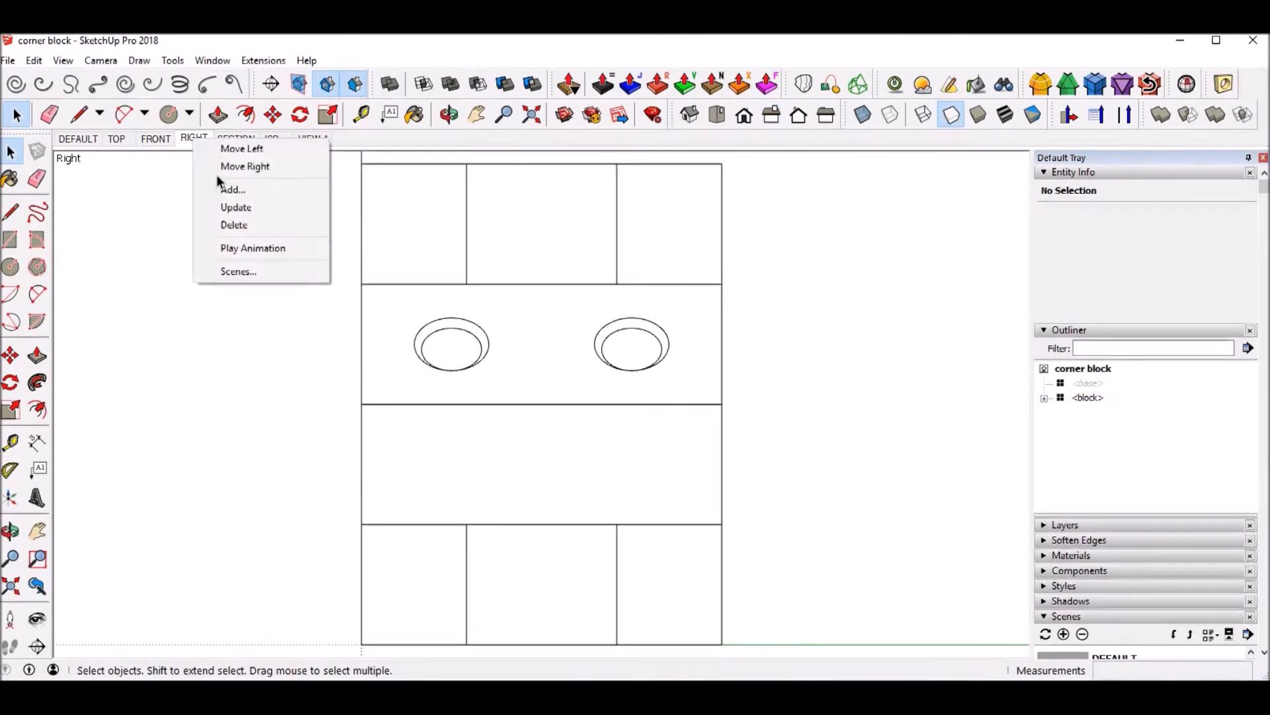
click(235, 205)
Step: Switch the ISO scene to the isometric standard view with the block fitted to the window, and update that scene
click(234, 139)
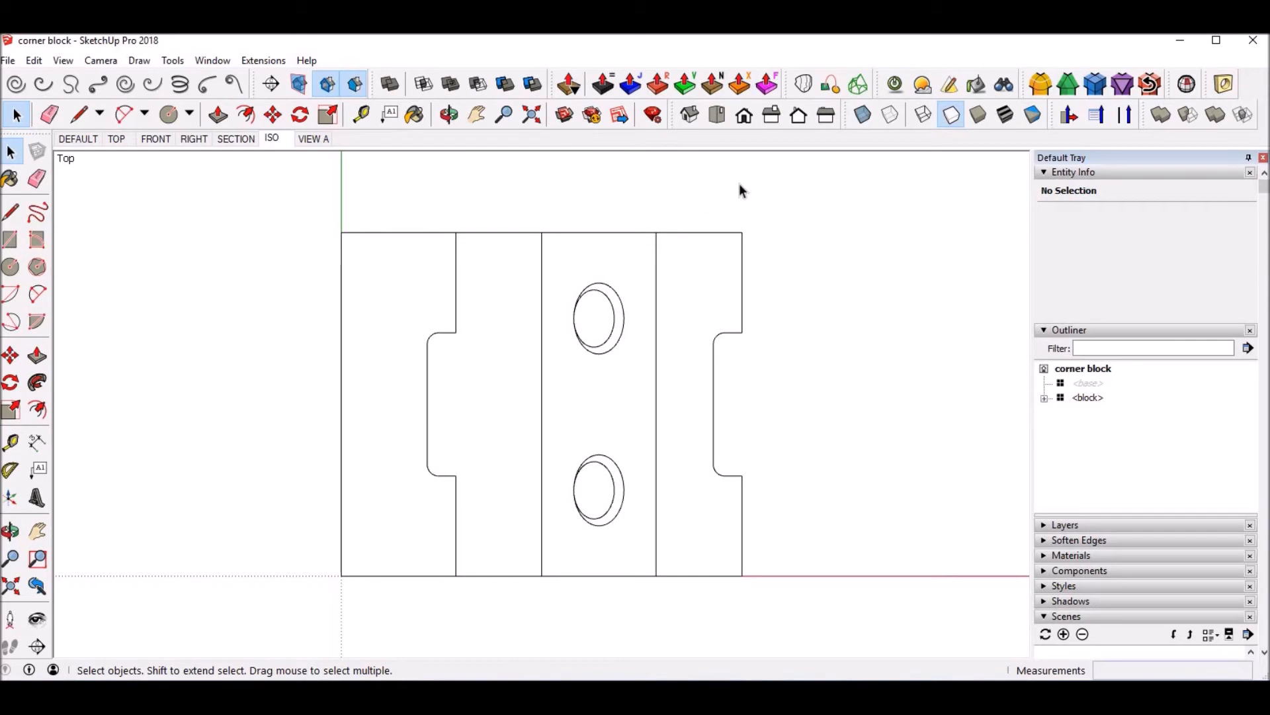
click(690, 118)
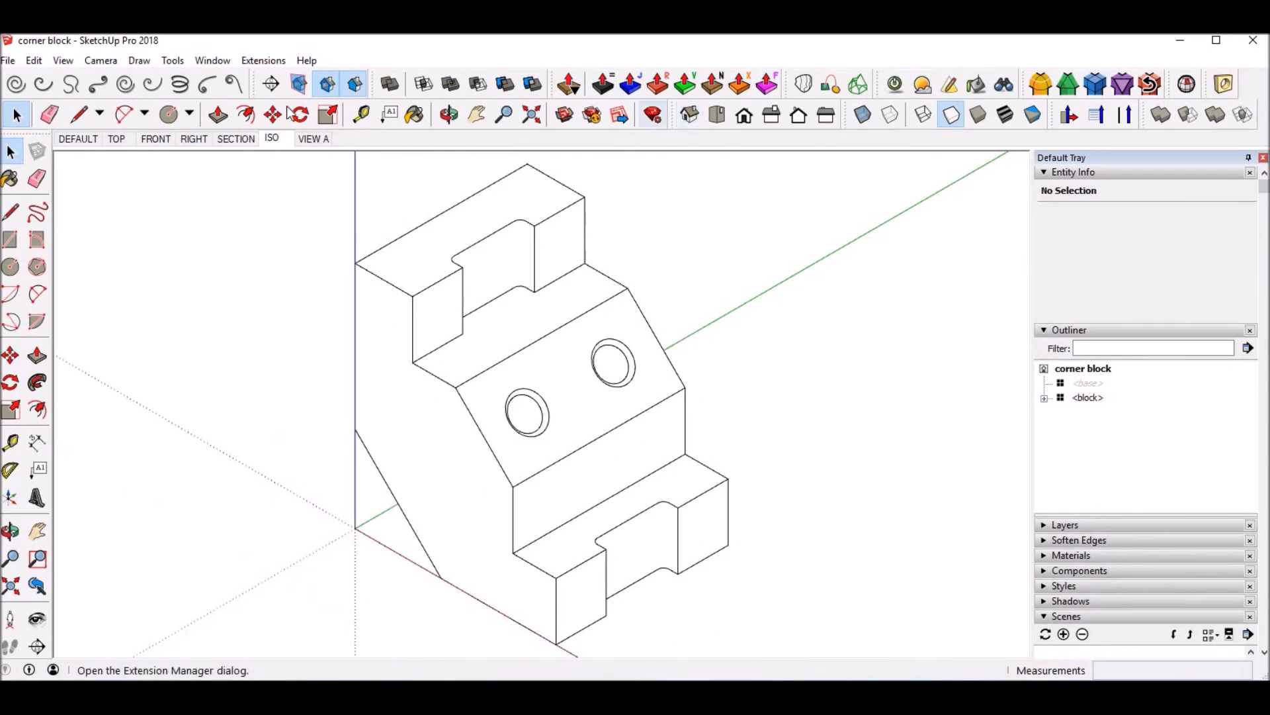
right_click(276, 138)
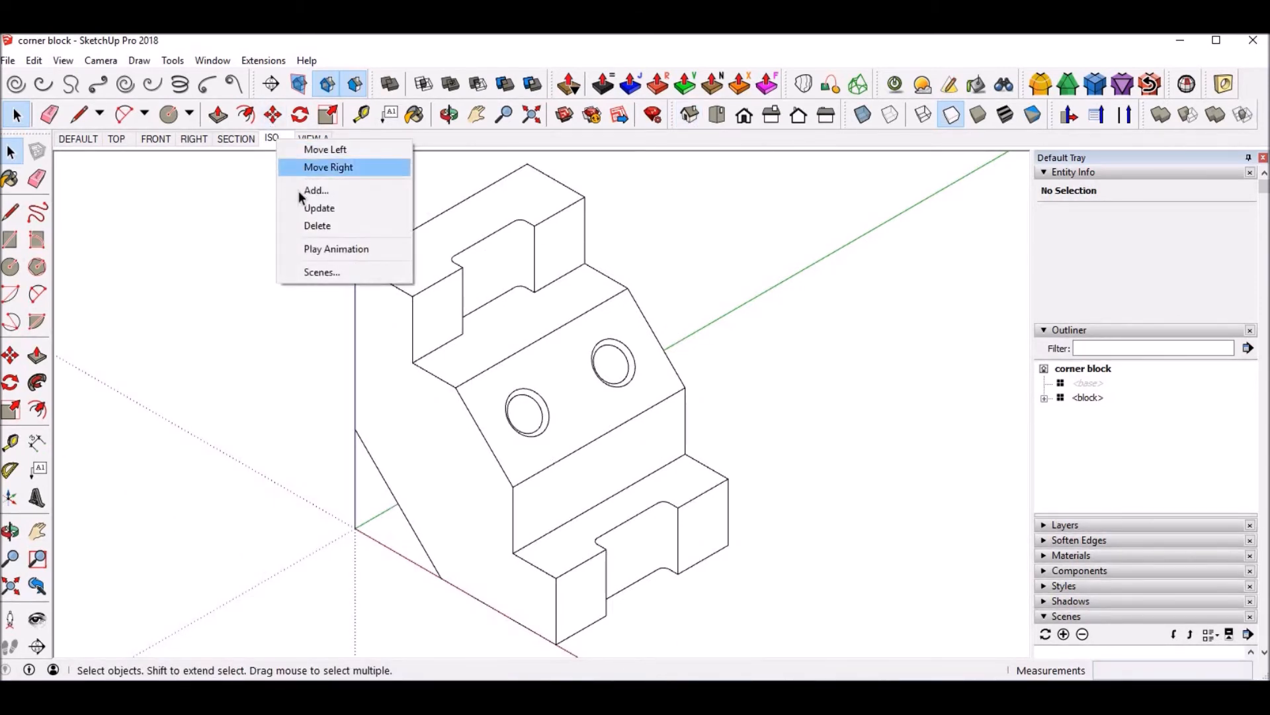
click(305, 208)
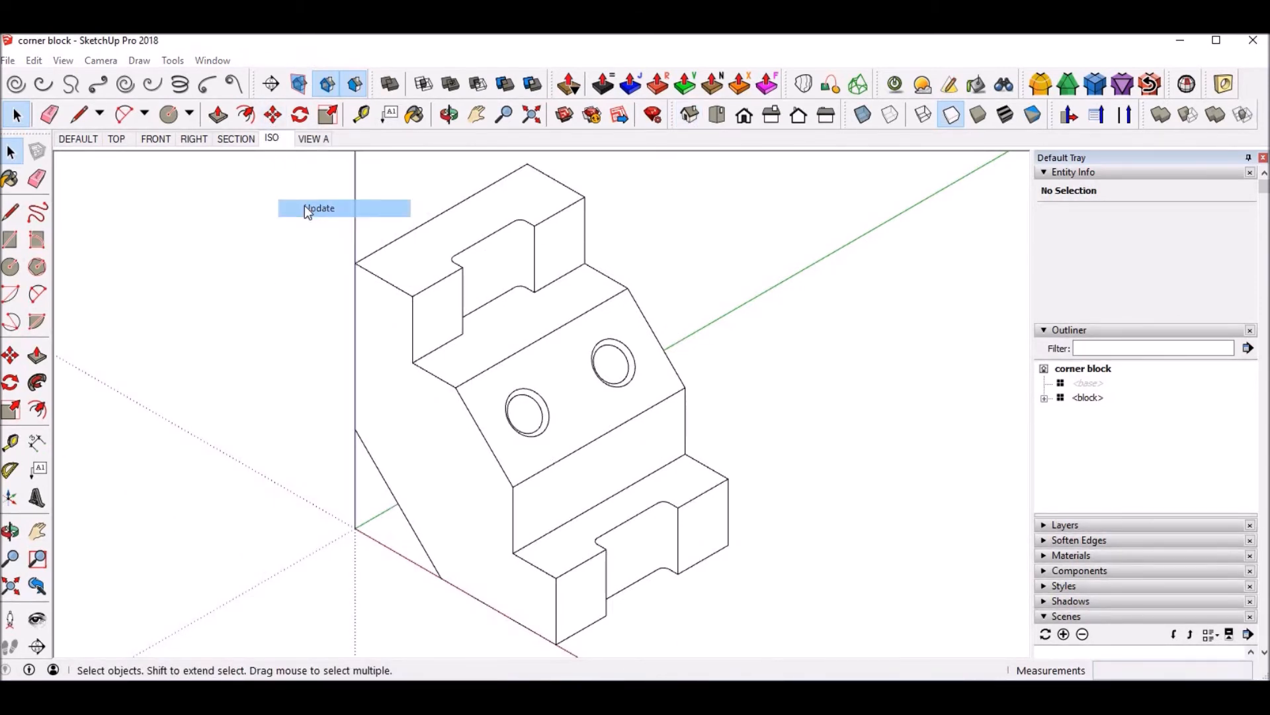
Step: In the VIEW A scene, open the block component for editing and align the view to its inclined face with the two holes
click(313, 139)
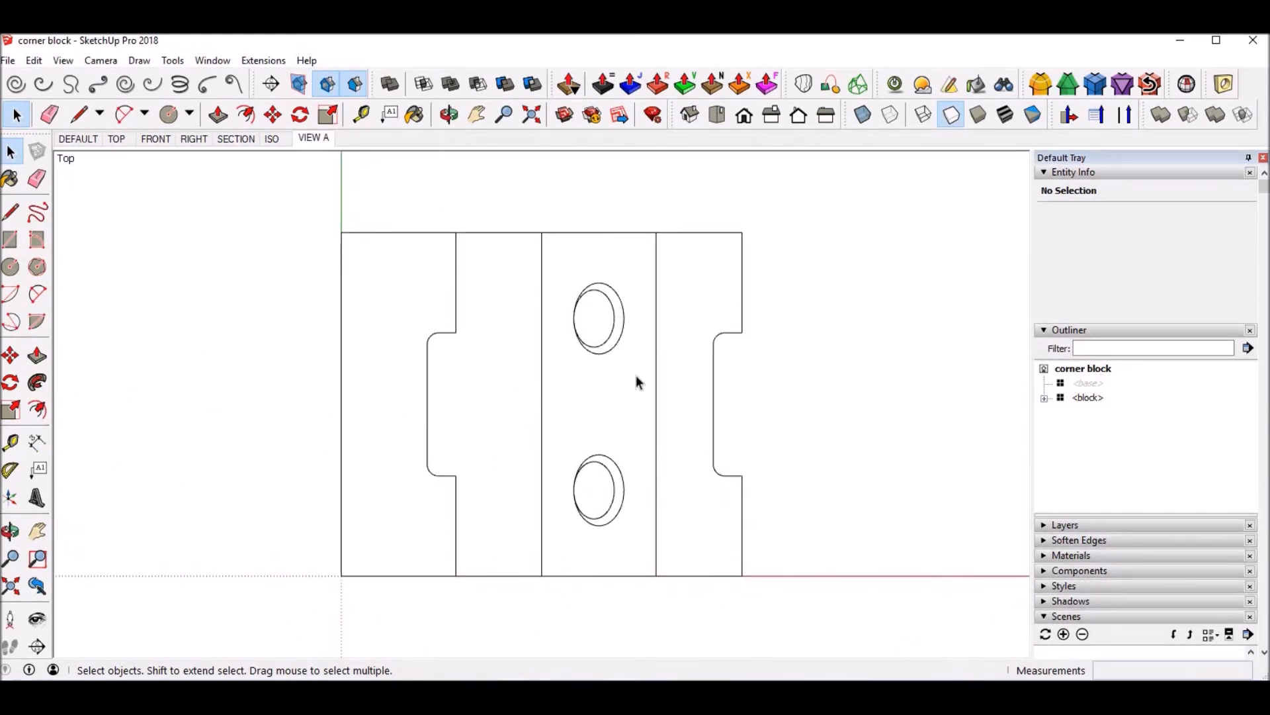
drag(468, 430, 716, 210)
middle_drag(716, 210, 558, 334)
click(511, 338)
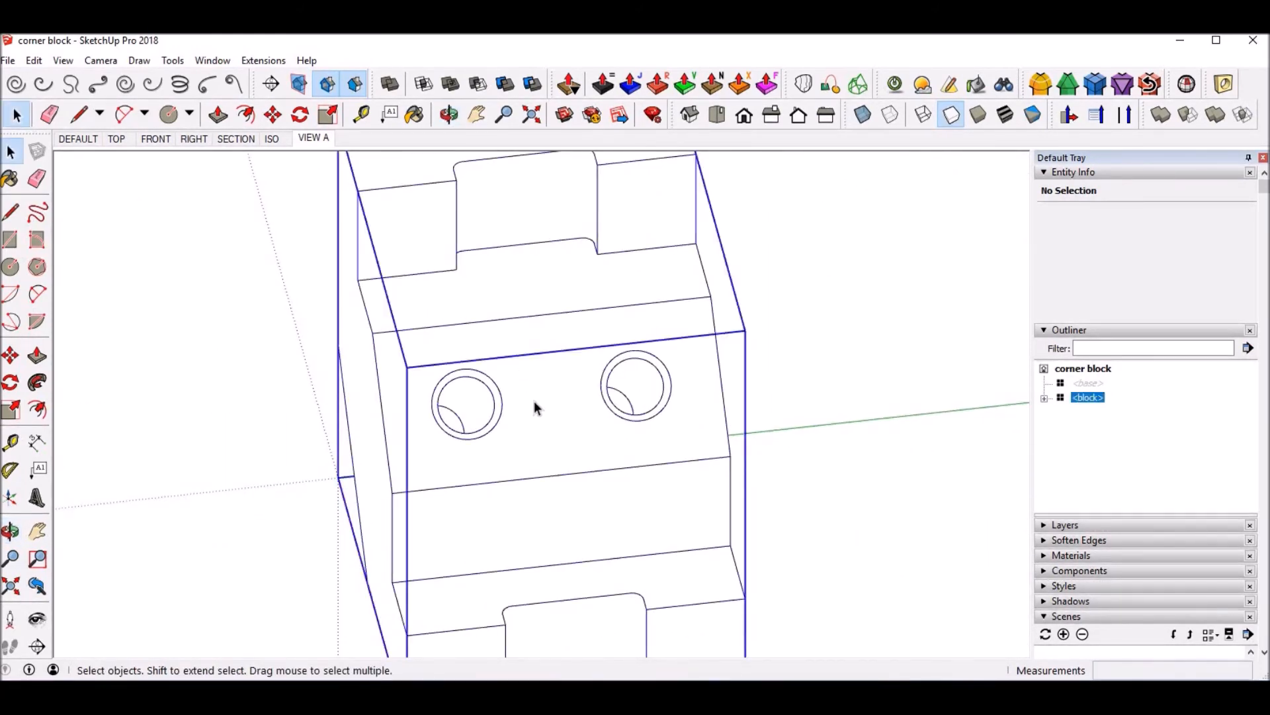
double_click(549, 402)
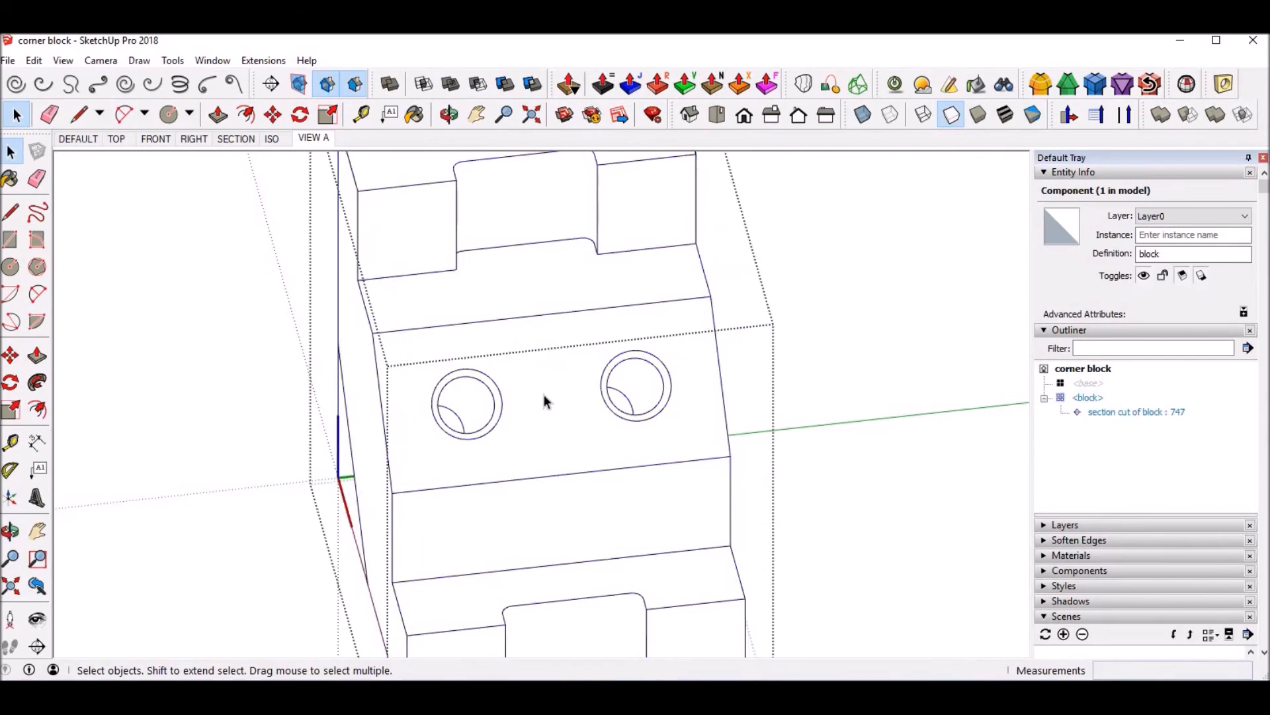
click(561, 412)
right_click(556, 410)
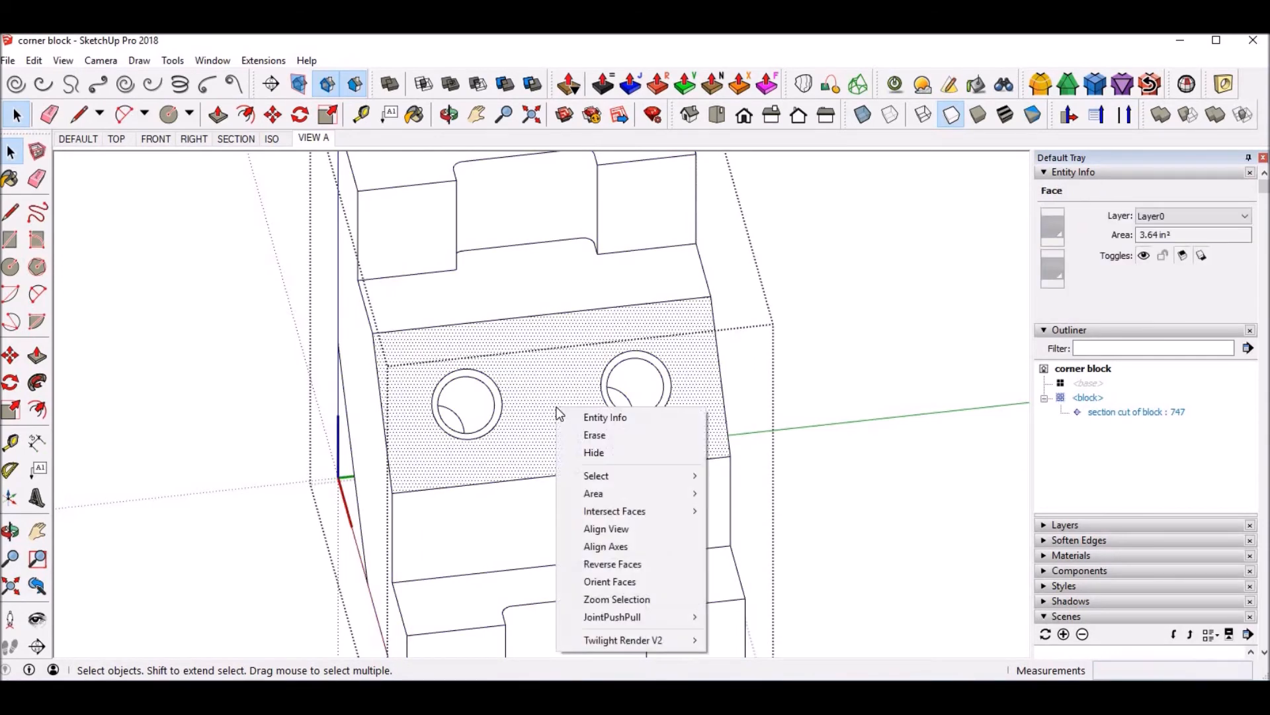
click(598, 529)
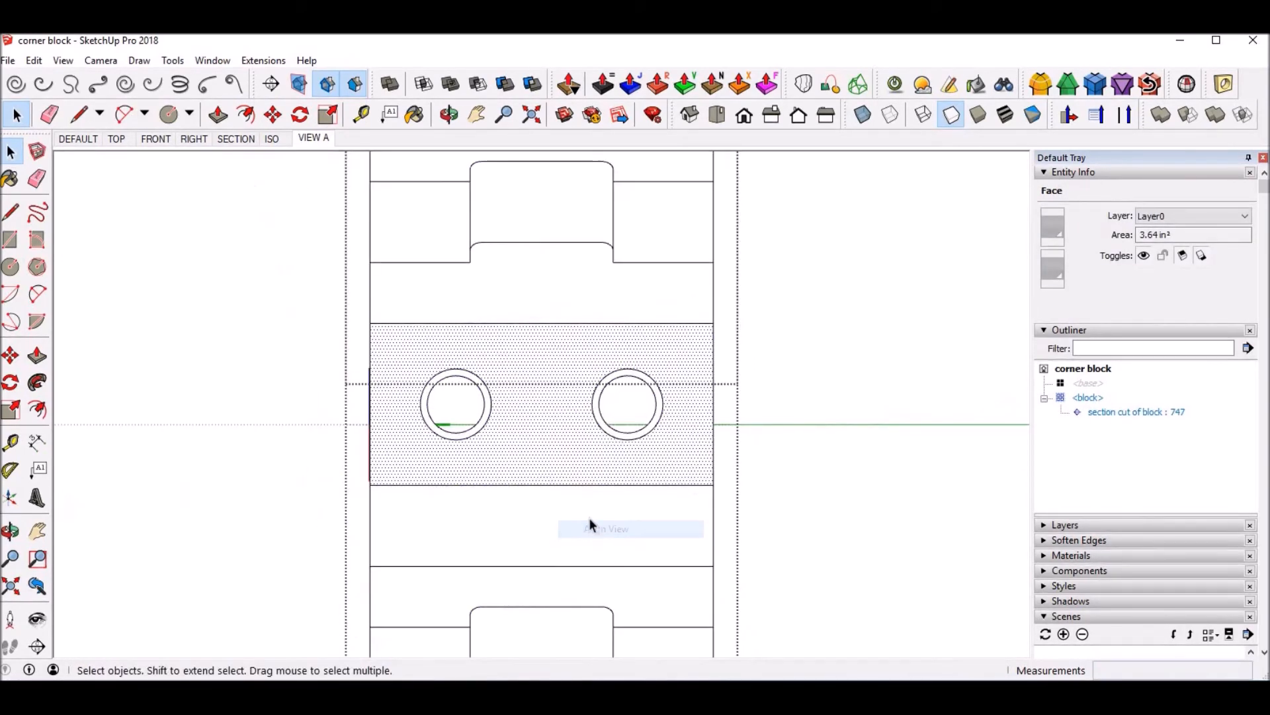
Step: Leave the block component, fit the block to the window and update the VIEW A scene
click(911, 316)
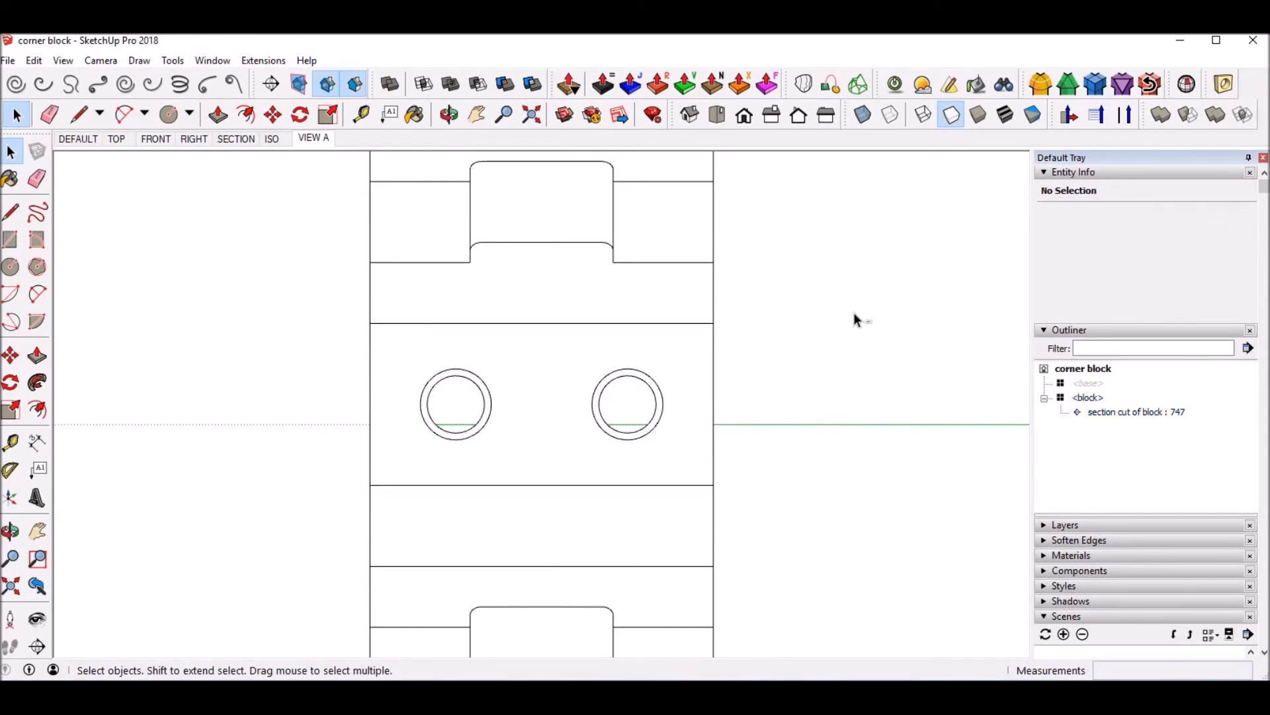
key(shift+z)
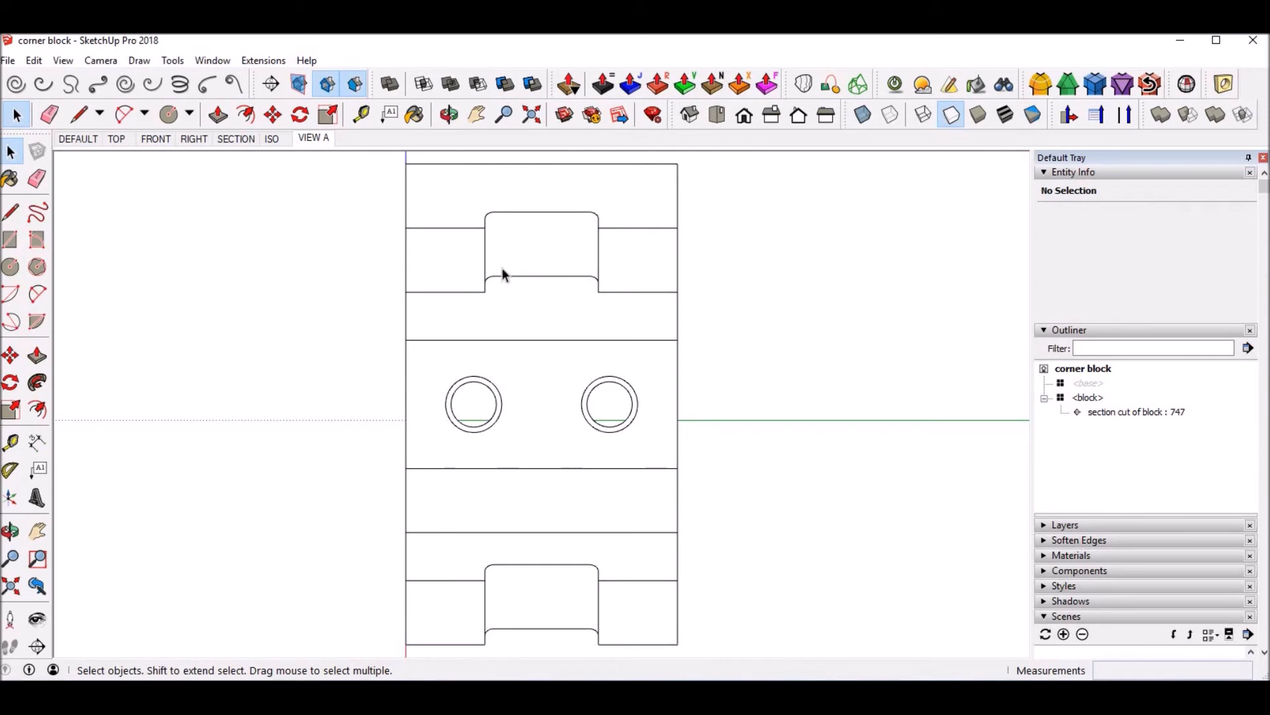
right_click(312, 138)
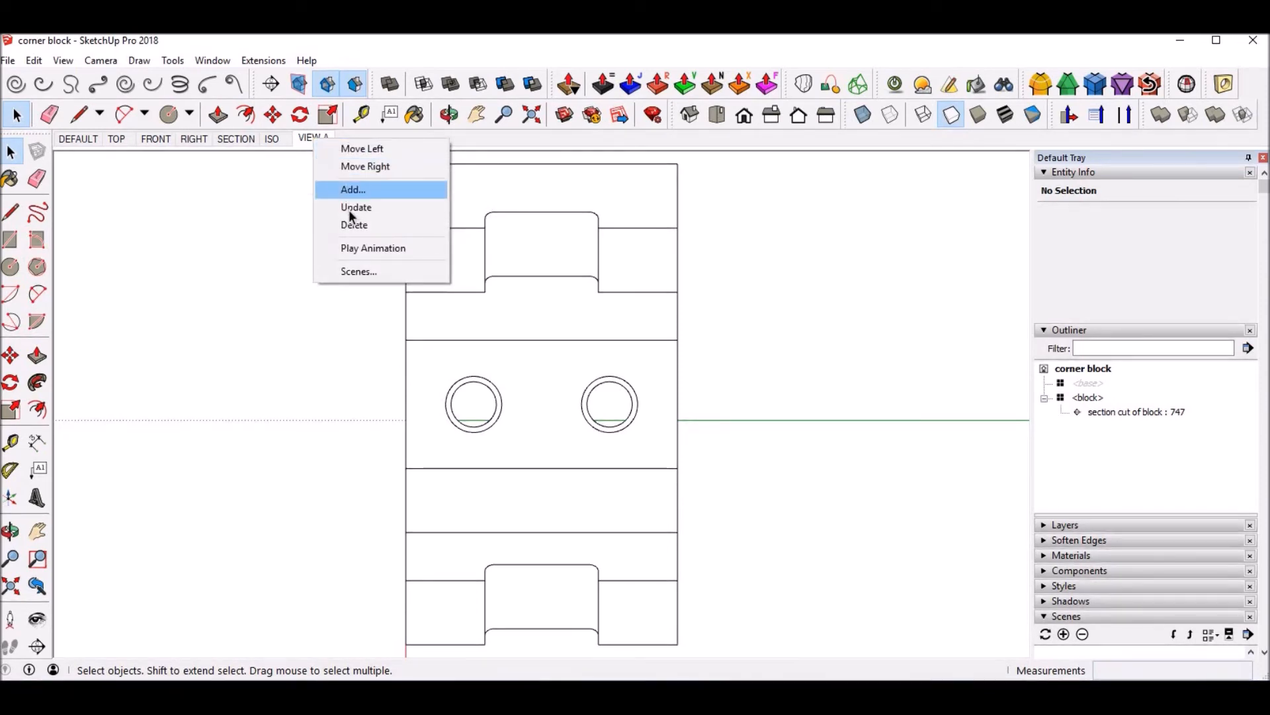
click(350, 209)
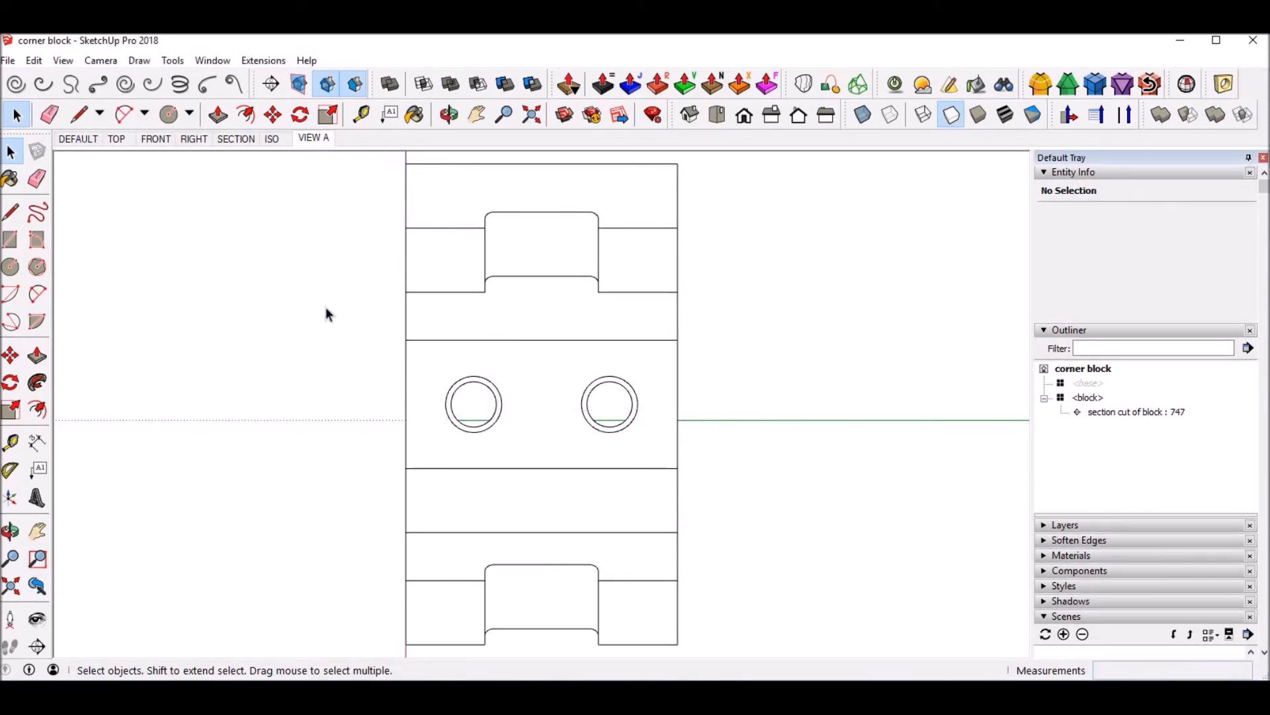
Step: Go through all scenes from DEFAULT to VIEW A to check each one's saved view and style
click(76, 141)
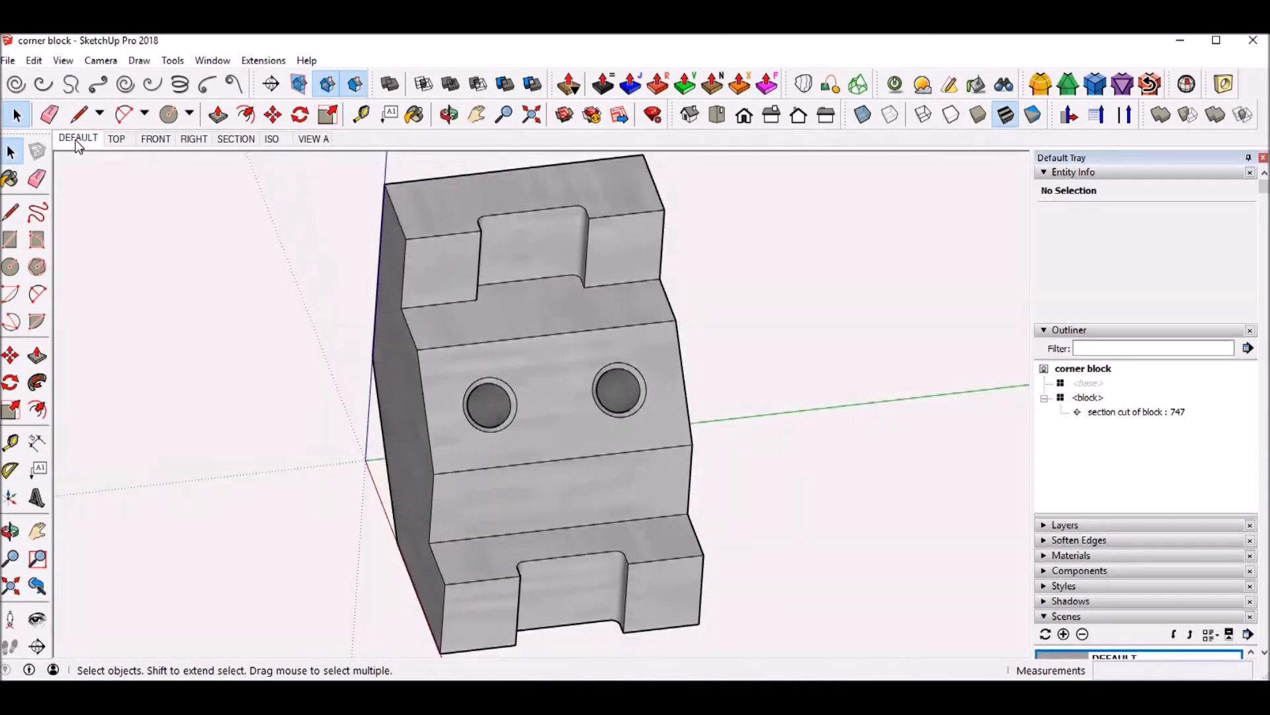
click(113, 143)
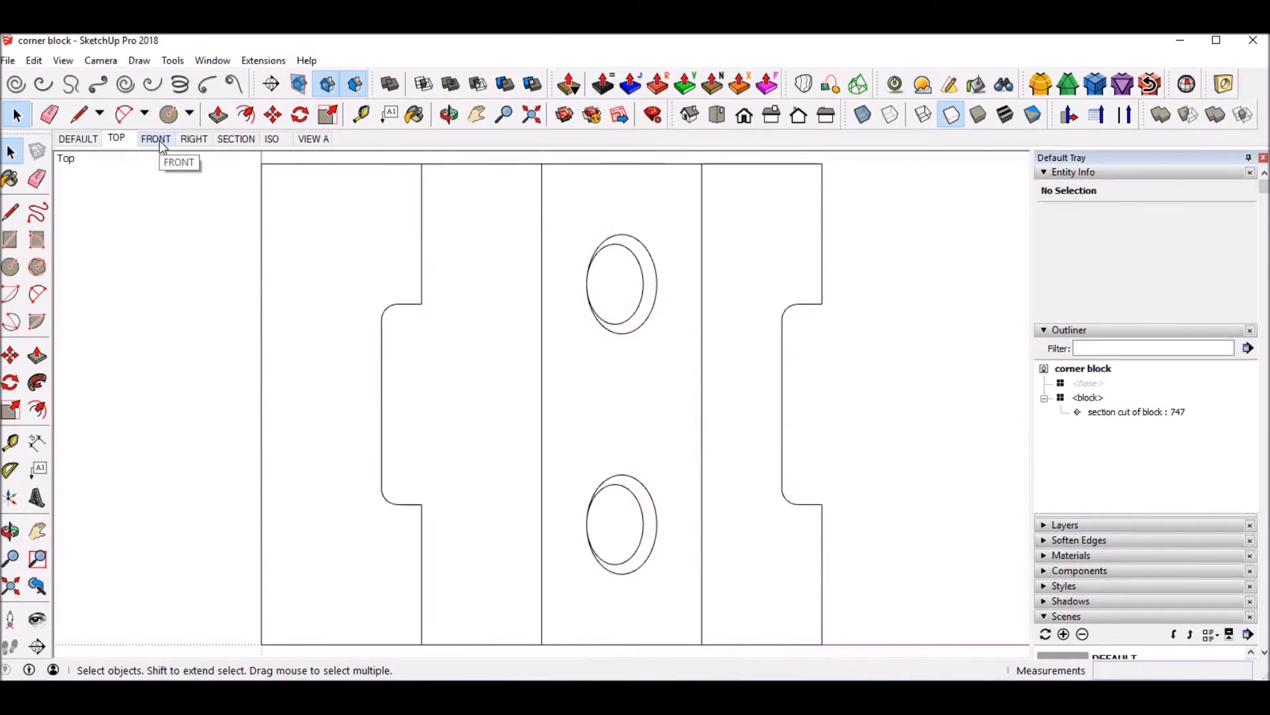
click(161, 140)
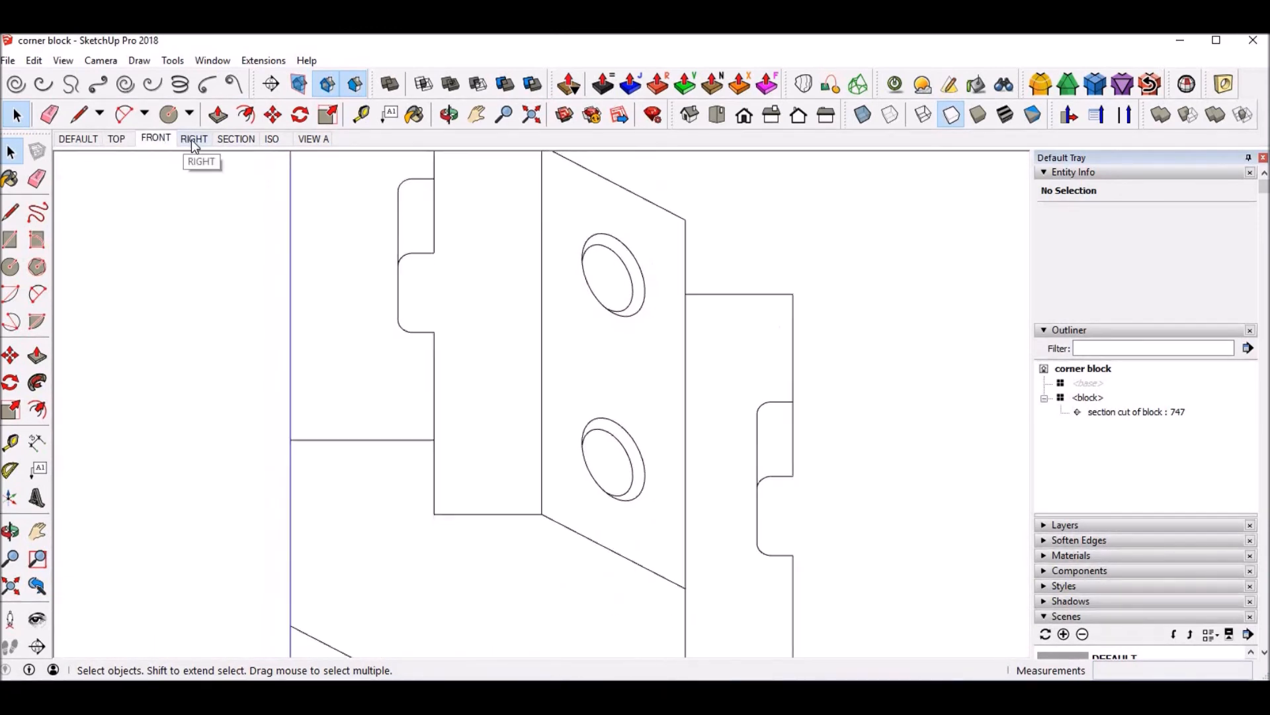
click(192, 141)
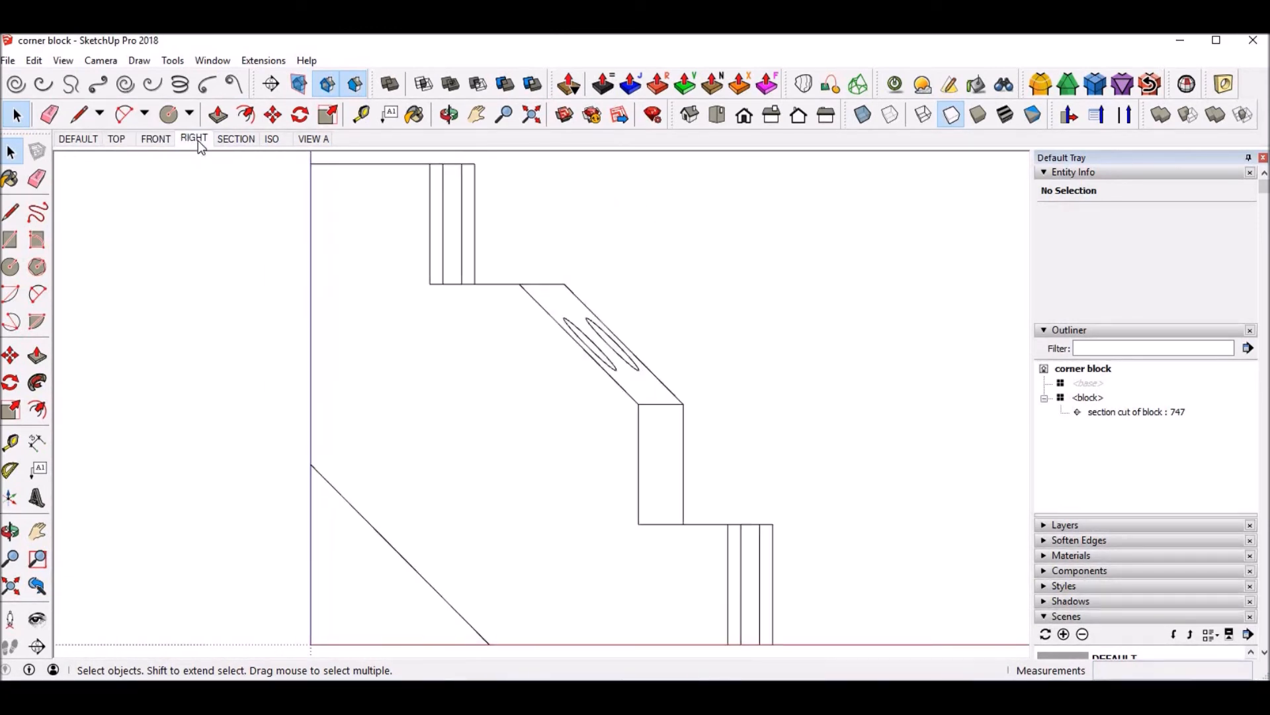
click(243, 143)
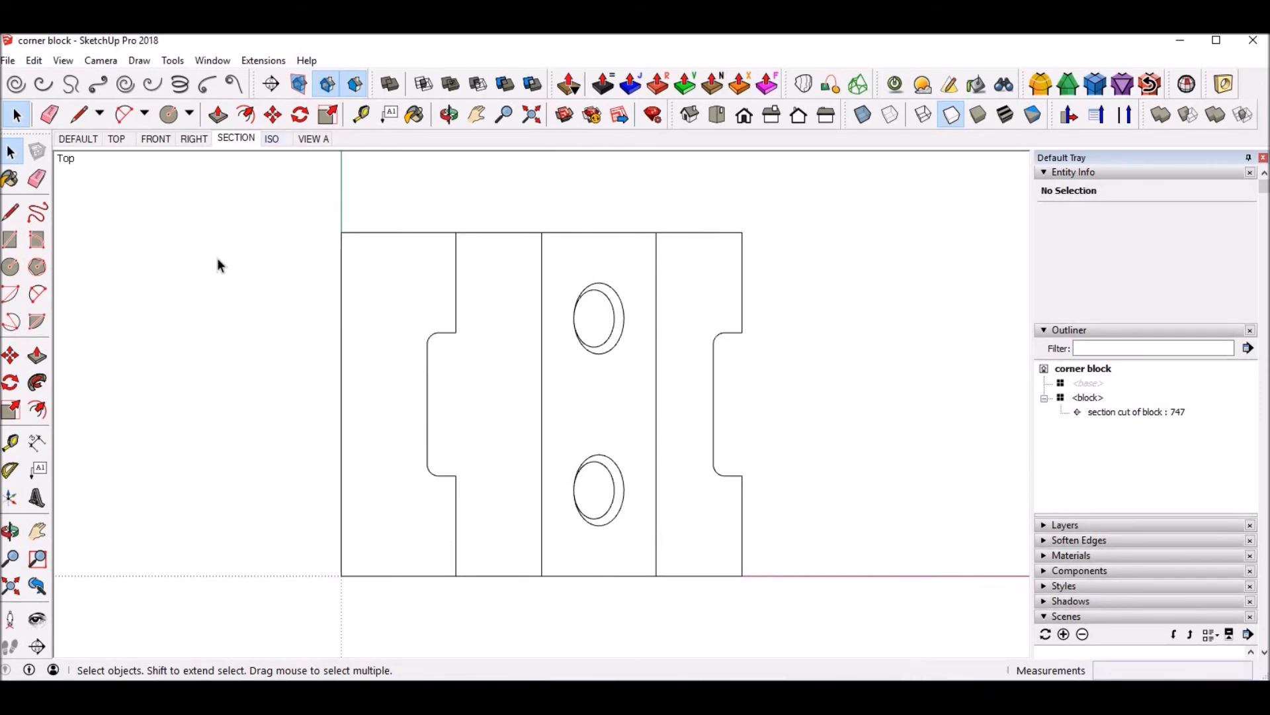
click(274, 140)
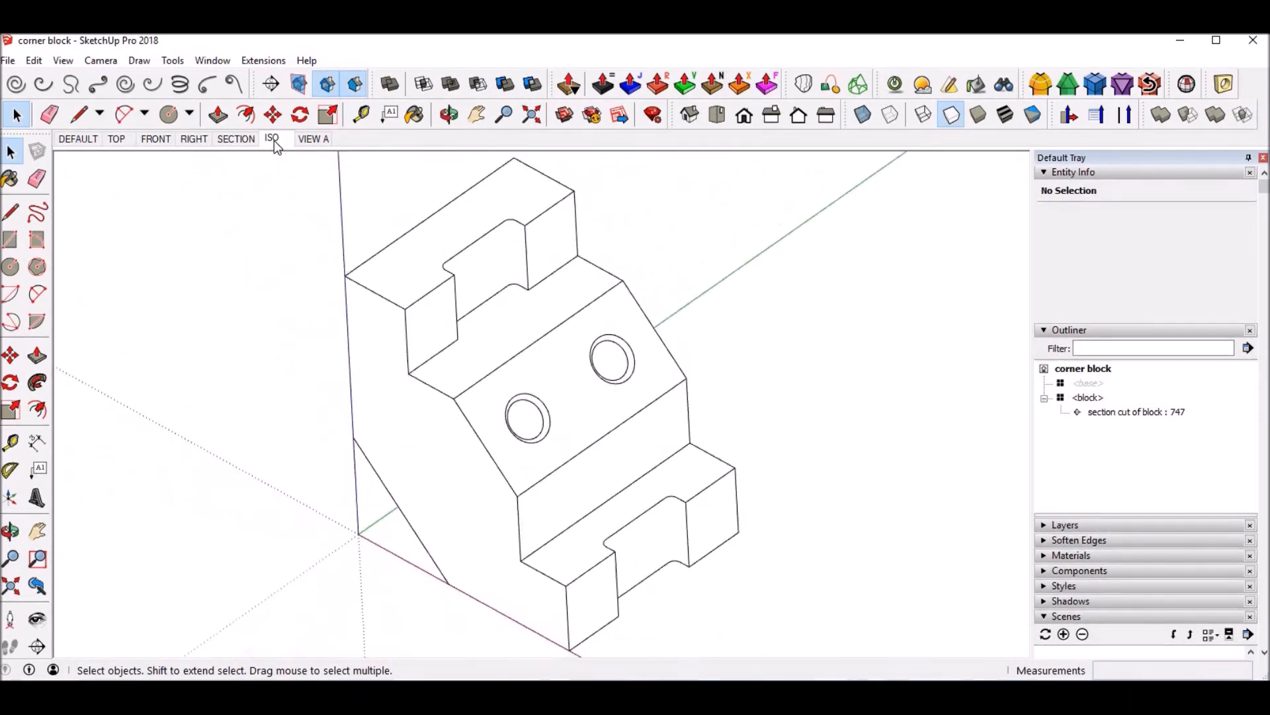
click(311, 139)
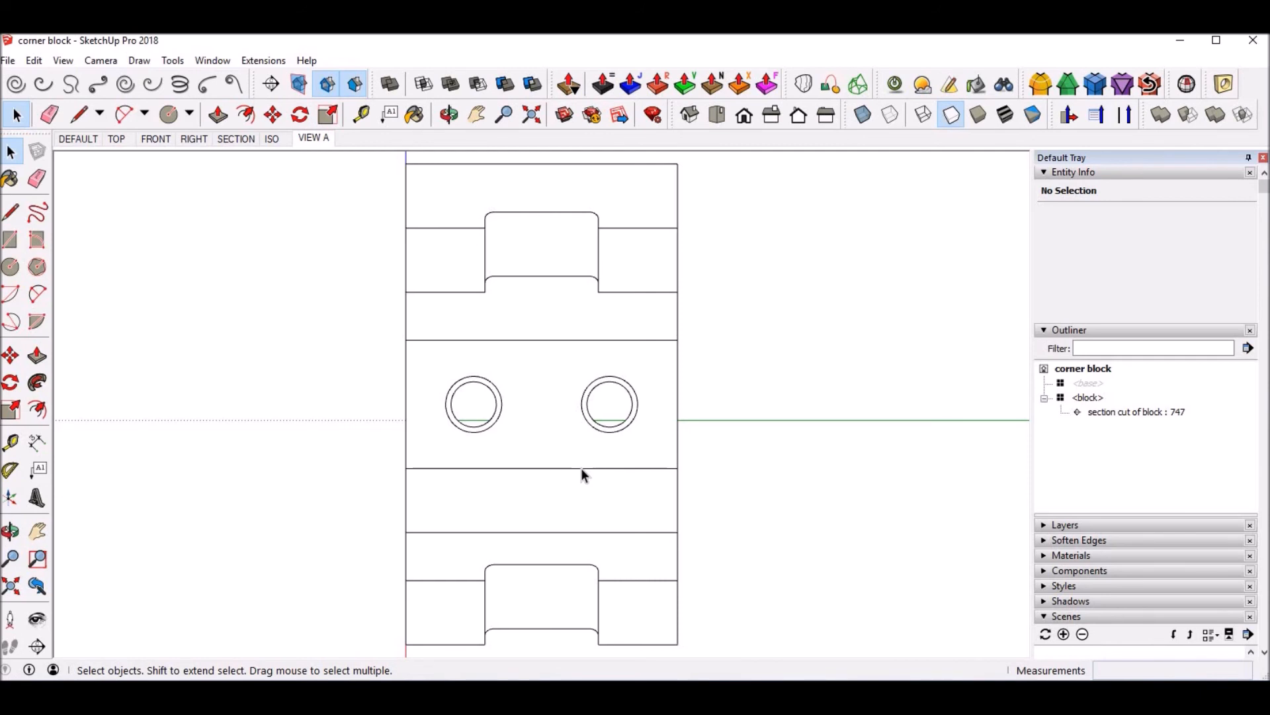
Step: Delete the existing section plane "section cut of block" from inside the block component
click(1117, 415)
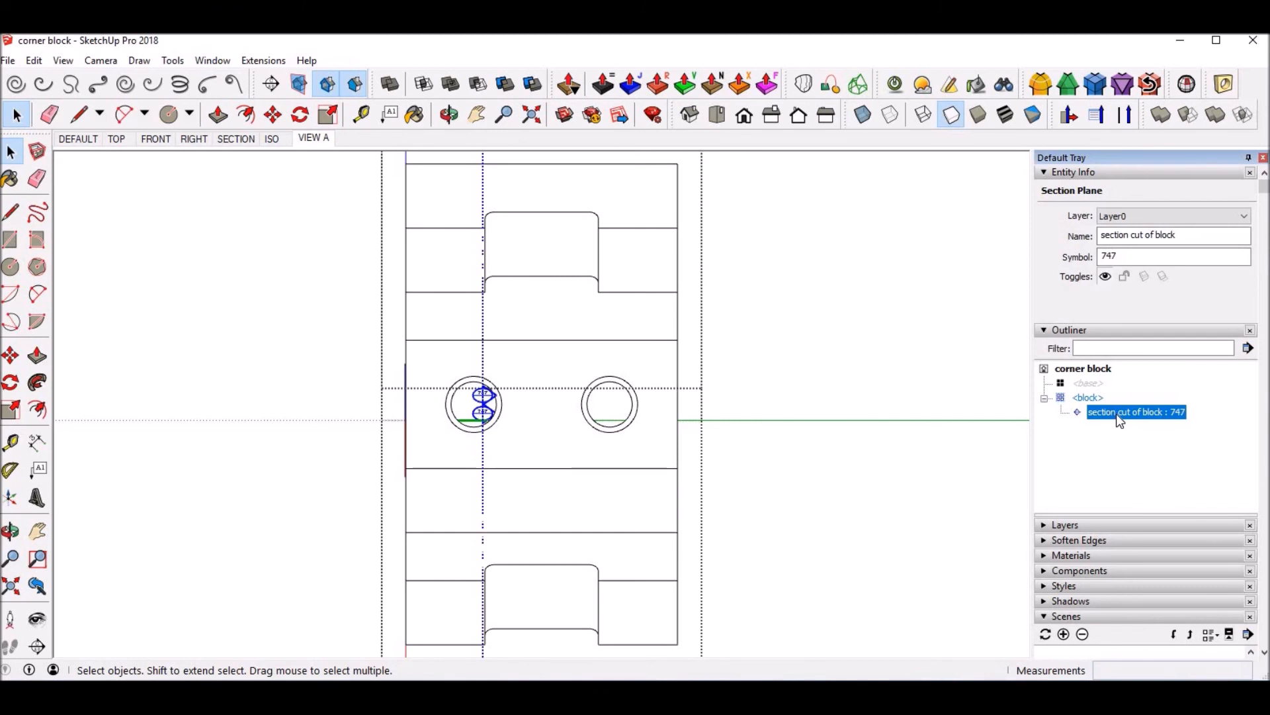
key(Delete)
click(831, 348)
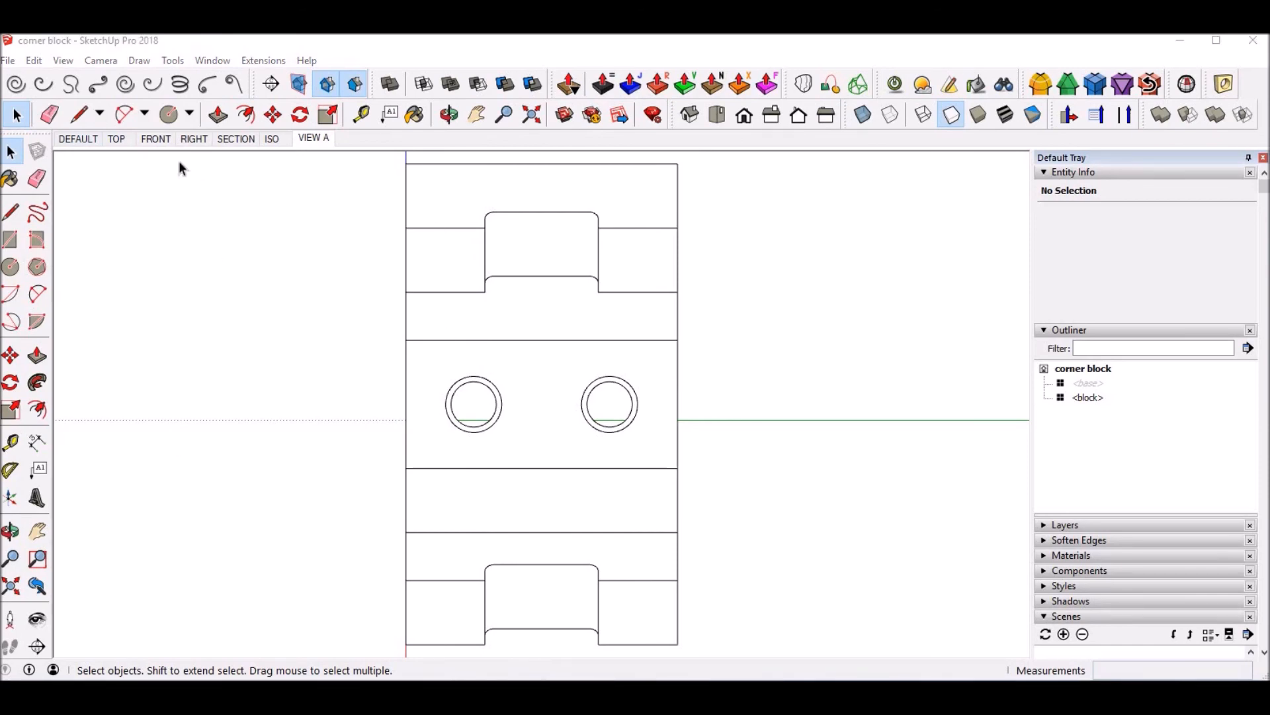
Step: Review the DEFAULT and TOP scenes and all scene thumbnails, and open the SECTION scene
click(82, 140)
click(121, 140)
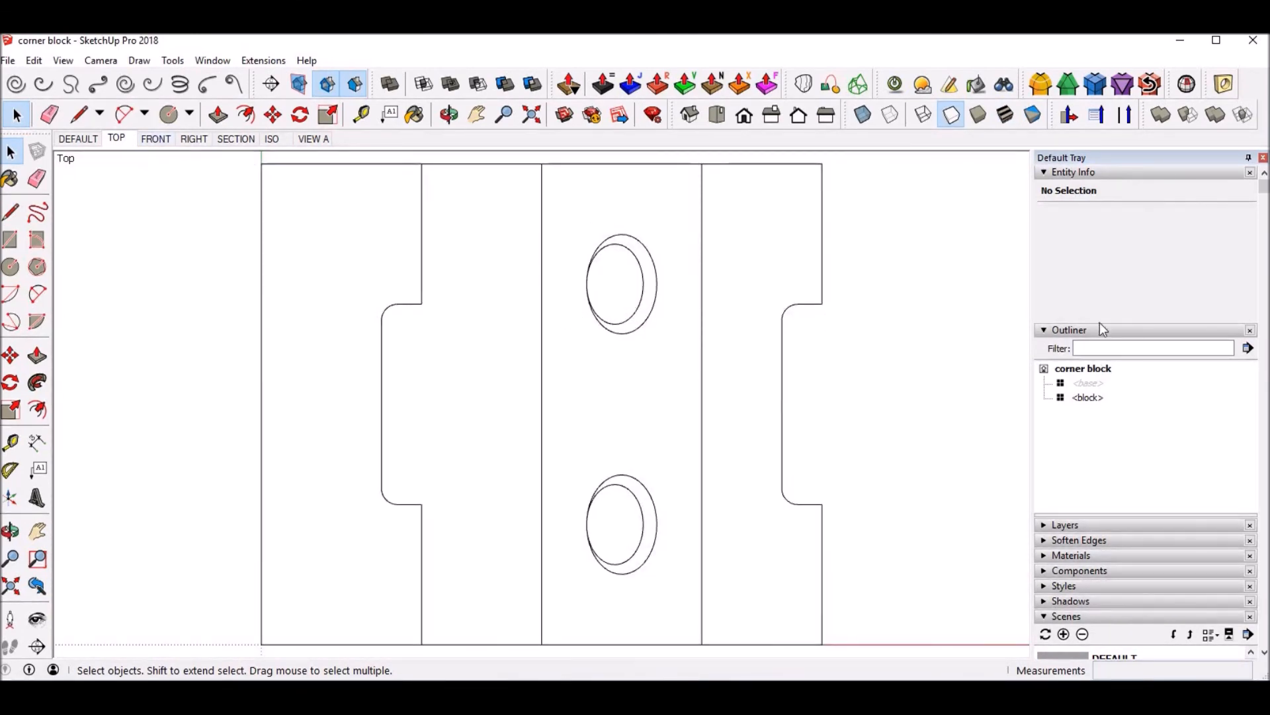
click(1135, 330)
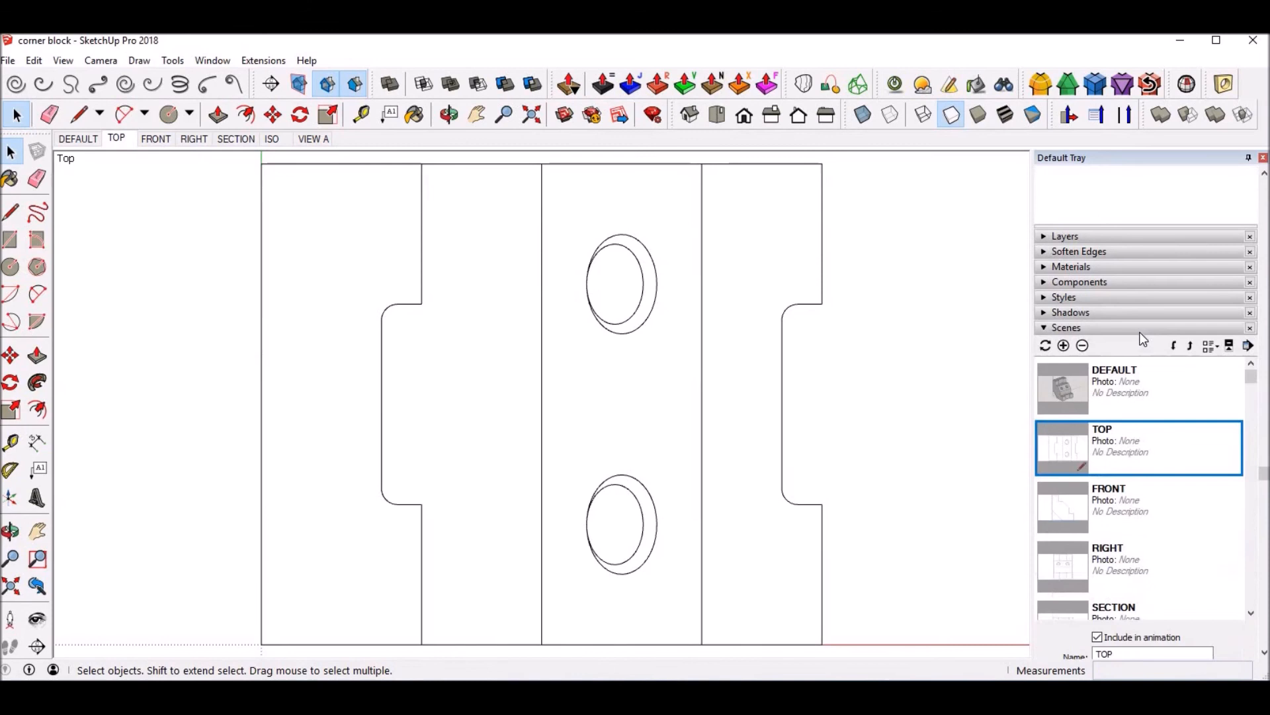
scroll(1172, 440, down, 3)
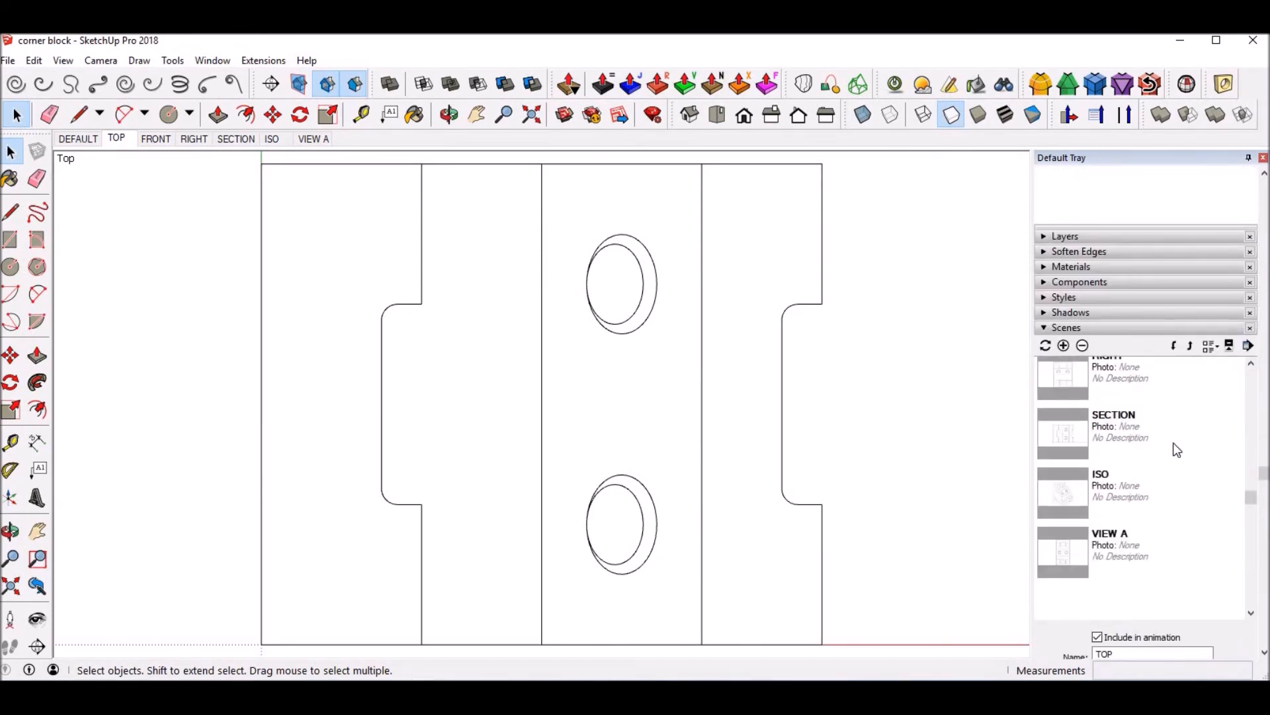
scroll(1175, 444, up, 5)
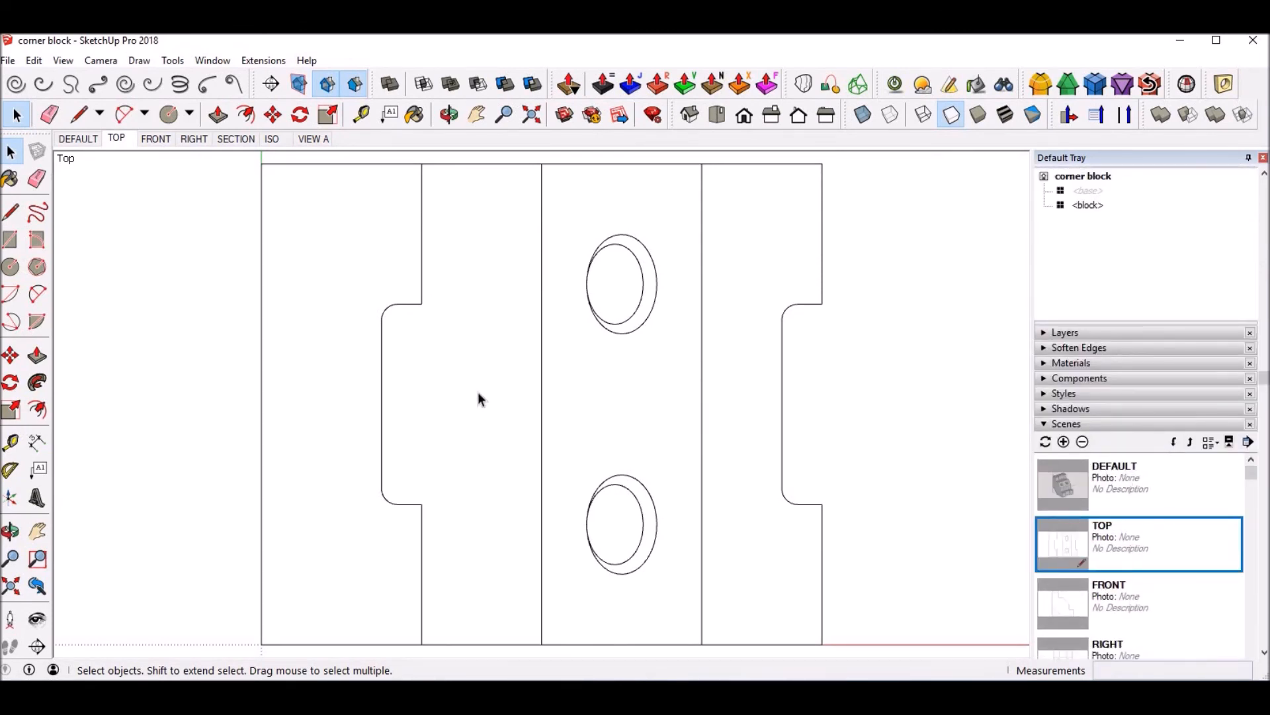
click(236, 139)
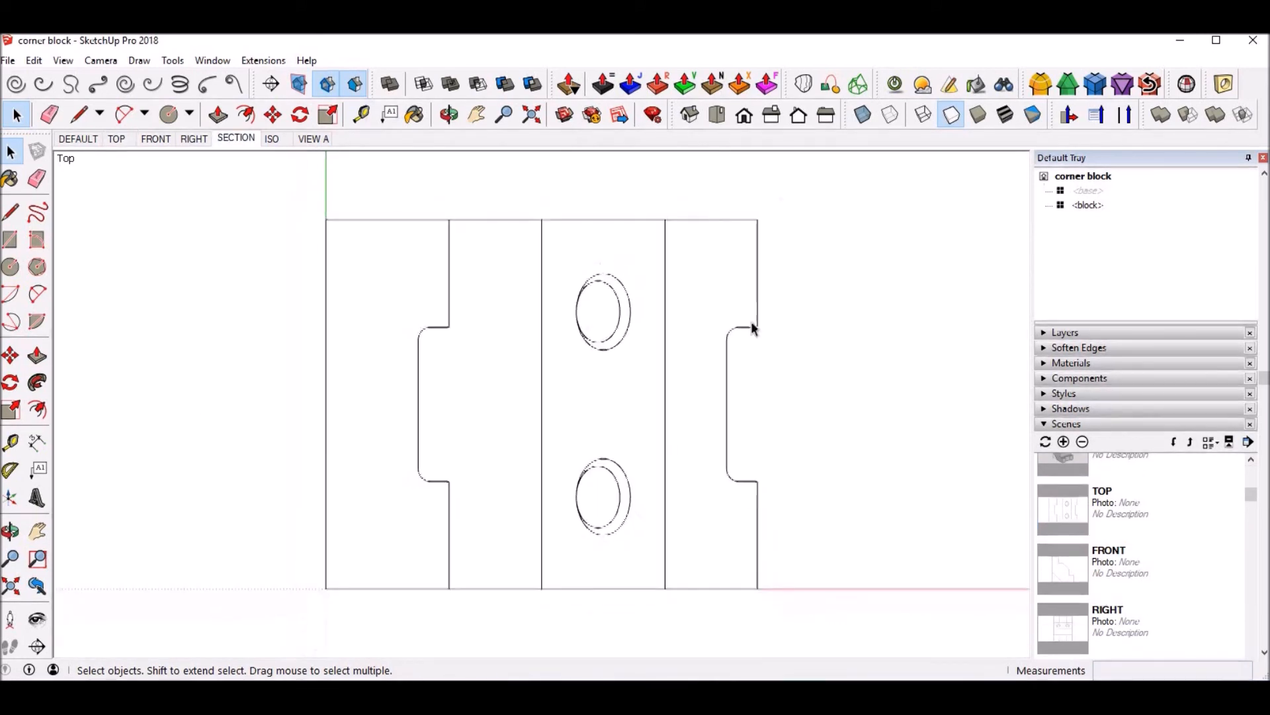